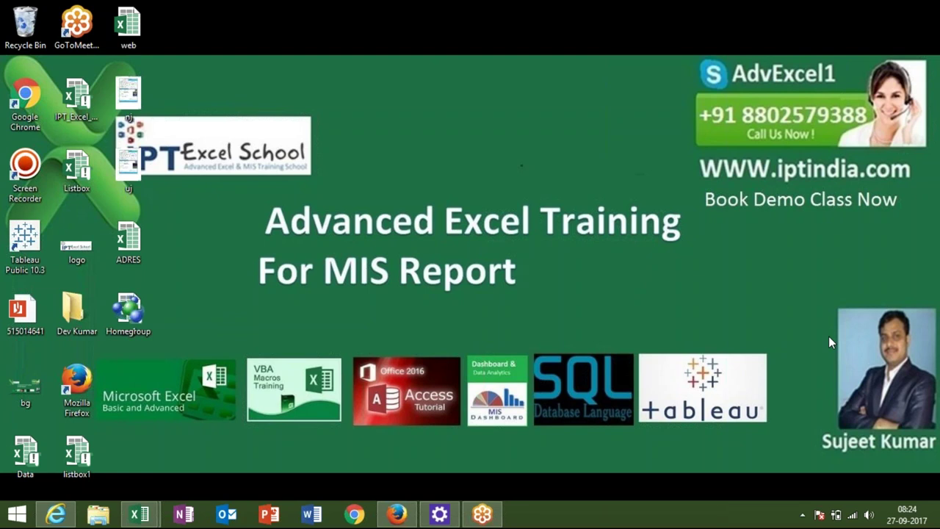
Close the Bluetooth PC settings window and refresh the desktop
click(451, 514)
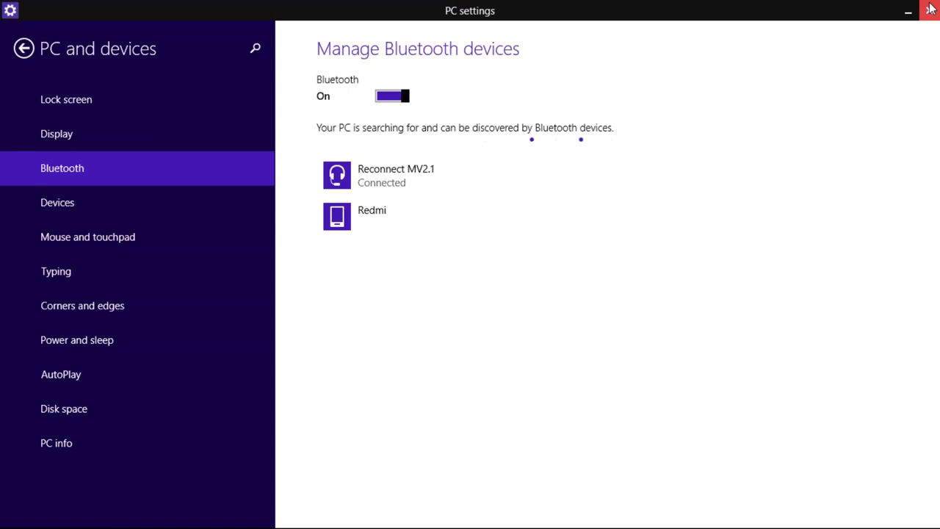
click(931, 9)
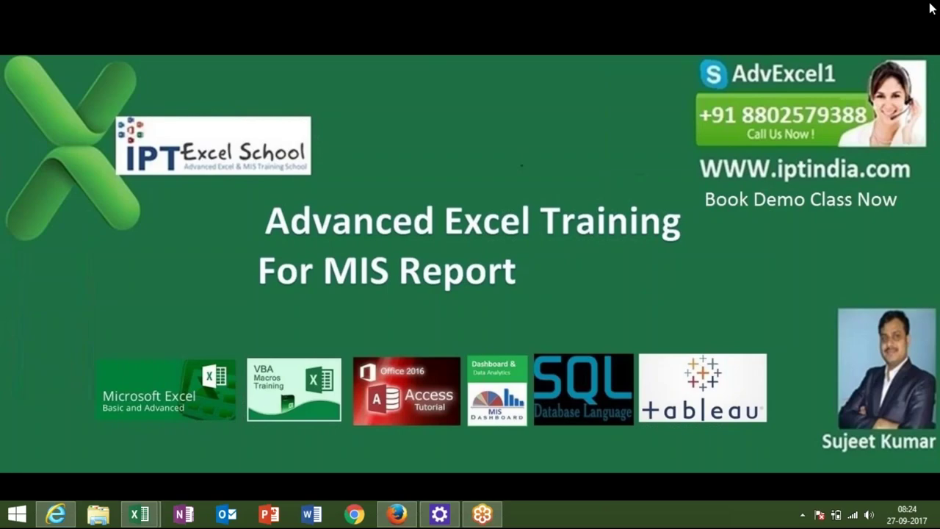
right_click(529, 60)
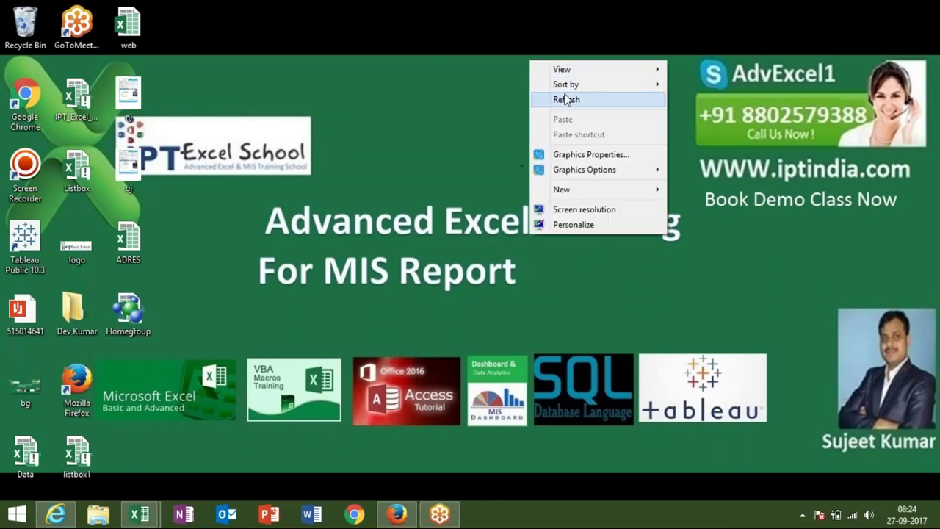
click(566, 99)
Refresh the desktop again and bring the Reports workbook to the front
right_click(493, 151)
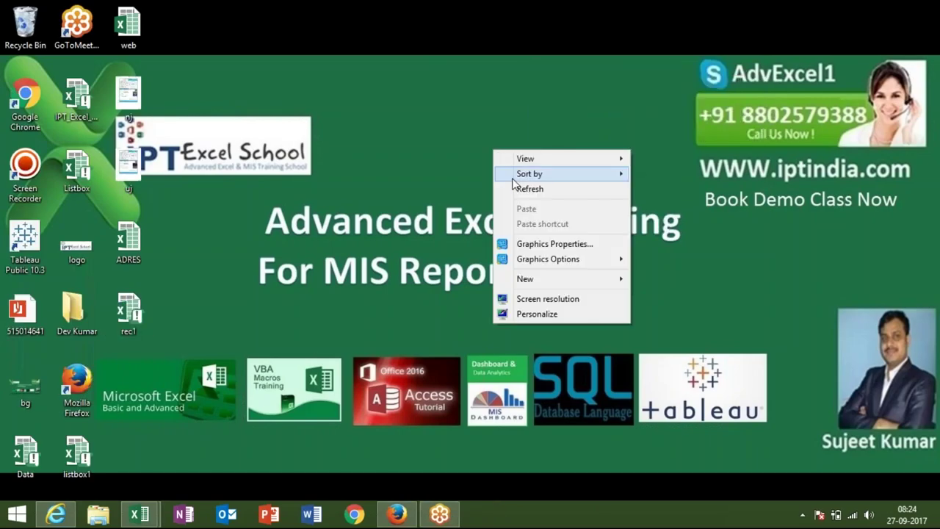
click(523, 189)
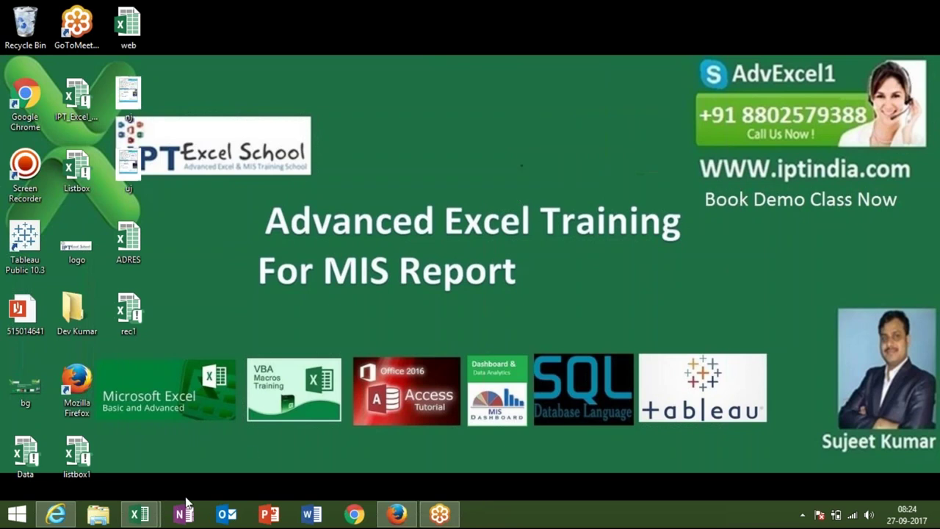
mouse_move(140, 514)
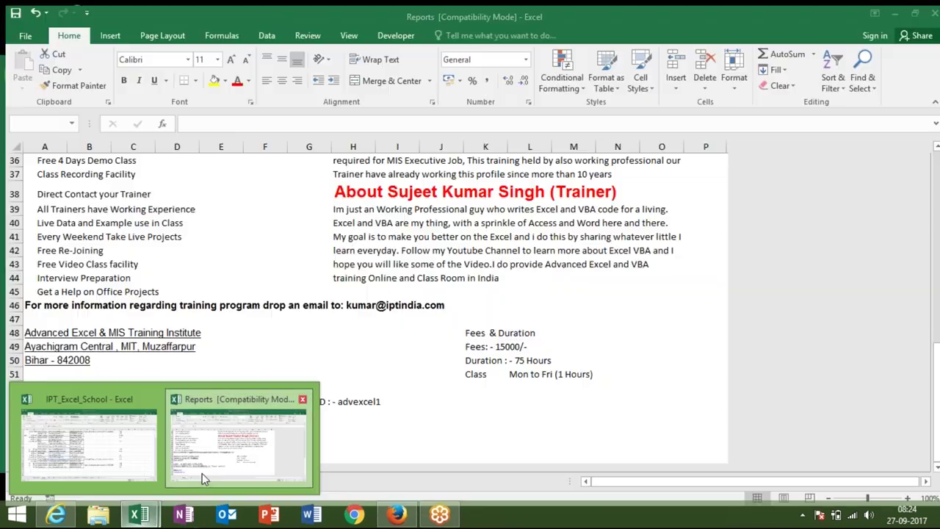
click(202, 473)
Browse the Reports course list around the Certified Expert Trainers entry, then close the workbook
click(101, 245)
key(Up)
key(Up)
key(Up)
key(Up)
key(Up)
key(Up)
key(Up)
key(Up)
key(Left)
key(Down)
key(Down)
key(Down)
key(Down)
key(Down)
key(Down)
key(Down)
key(Down)
key(Down)
key(Down)
key(Down)
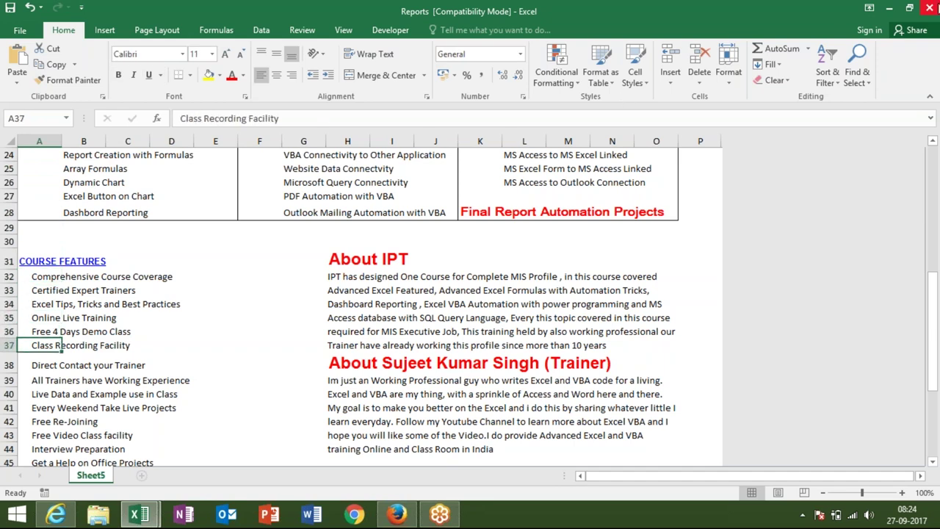
click(932, 8)
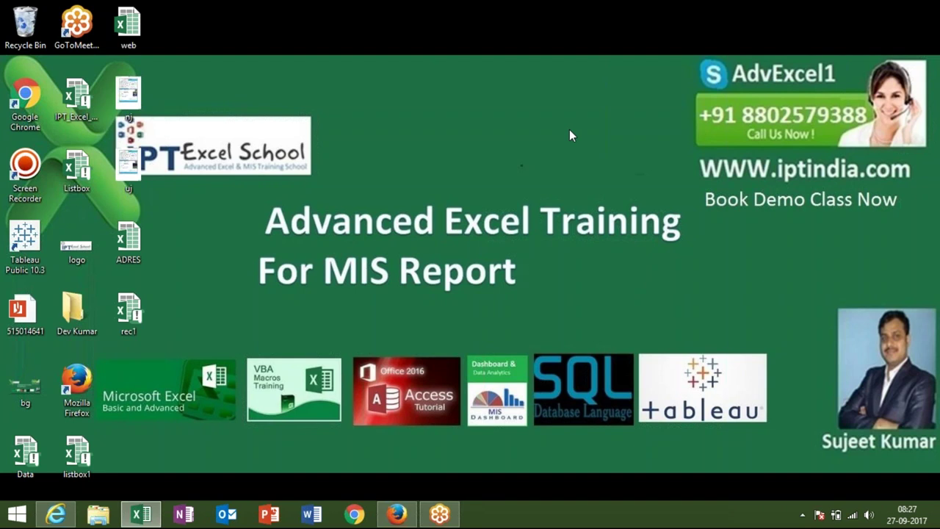
Refresh the desktop, bring the MEGA Cloud Drive browser forward, then switch toward IPT_Excel_School
right_click(468, 198)
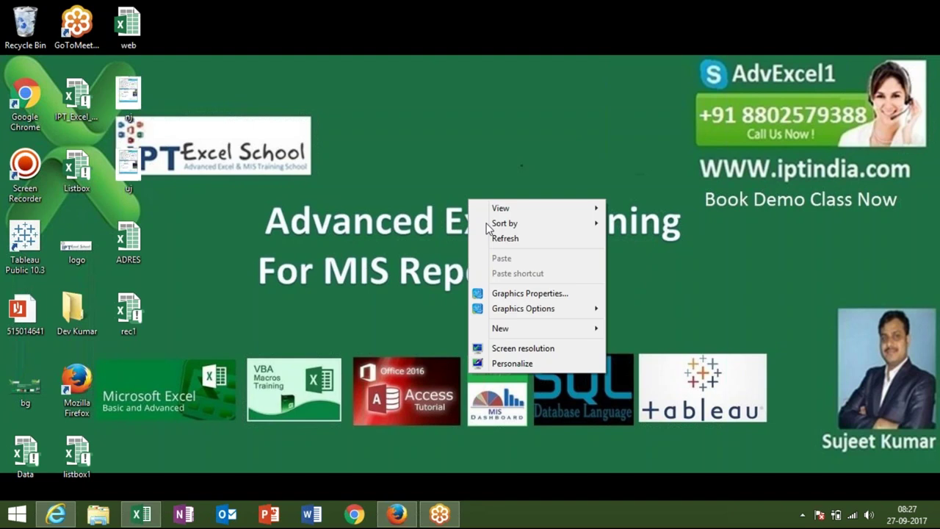
click(496, 239)
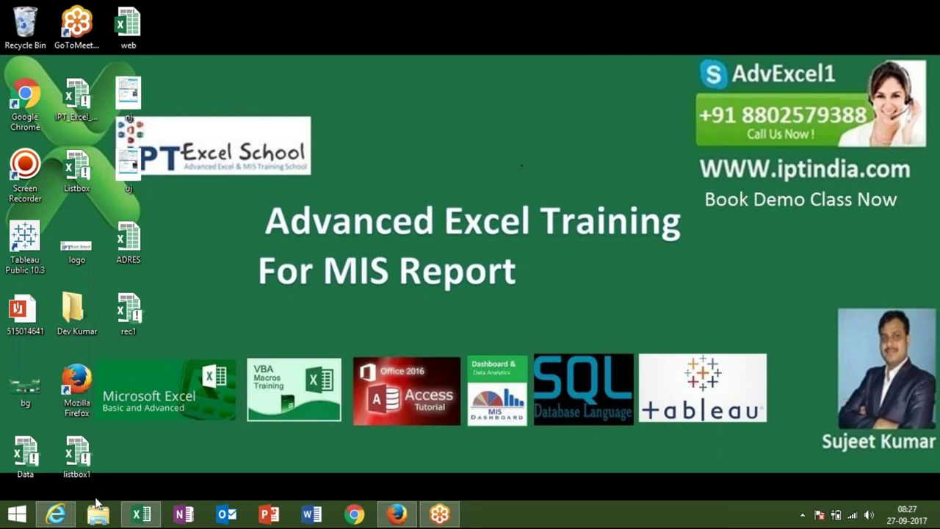
click(59, 514)
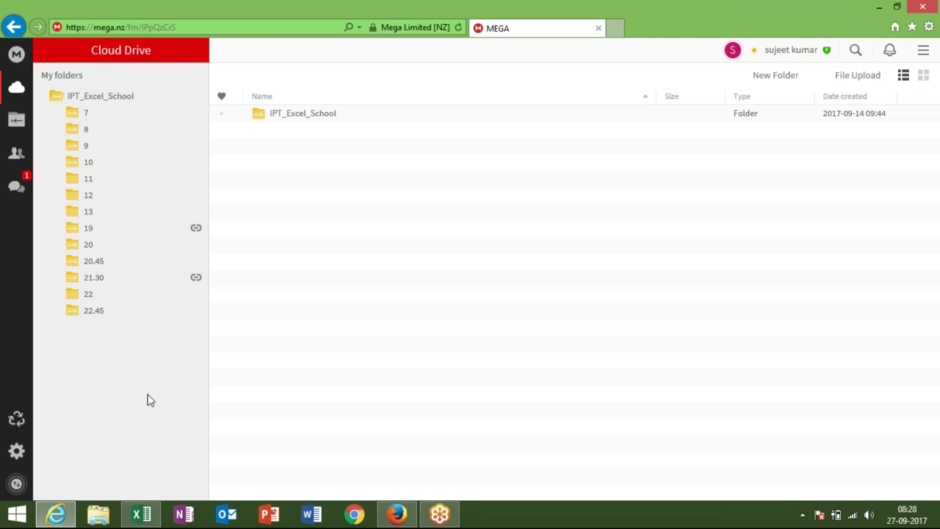
key(alt+Tab)
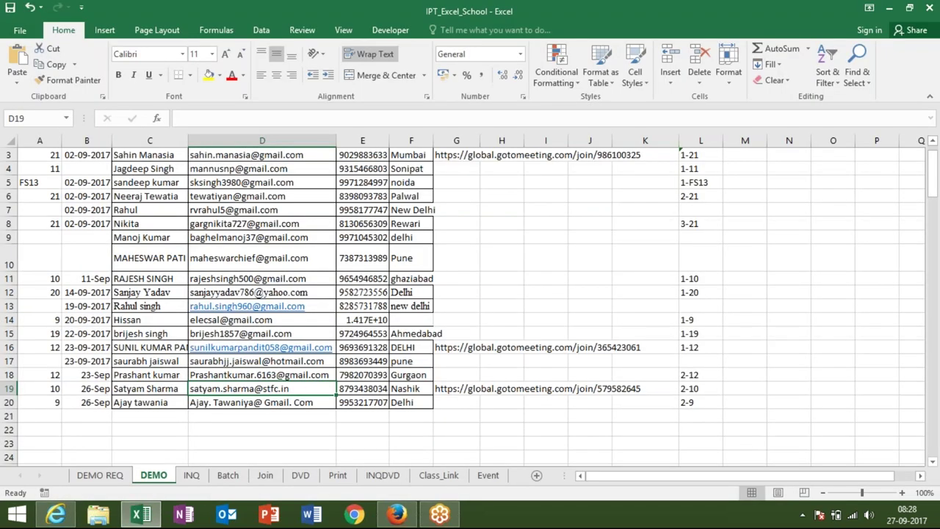
Show the desktop, then restore the IPT_Excel_School workbook from the taskbar
key(super+d)
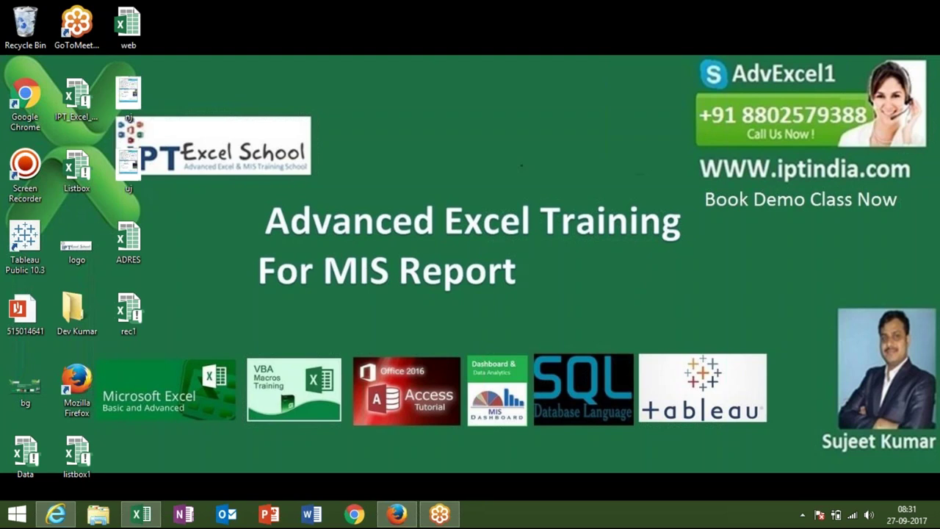
click(141, 514)
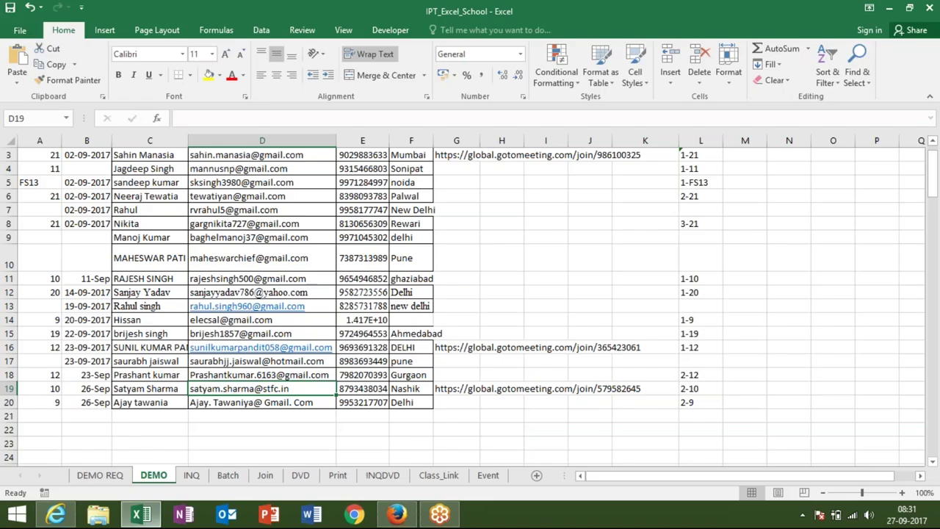
Open Reports from File > Open's recent workbooks list
click(20, 30)
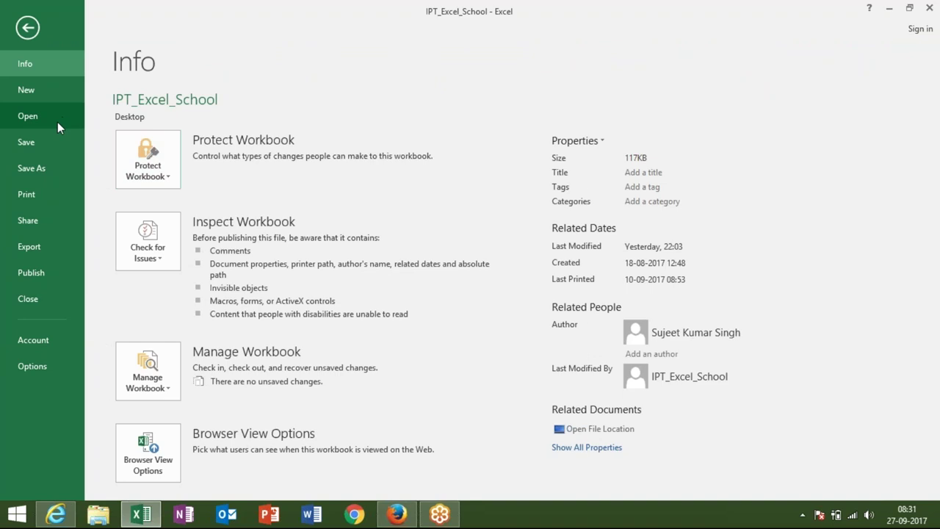
click(57, 121)
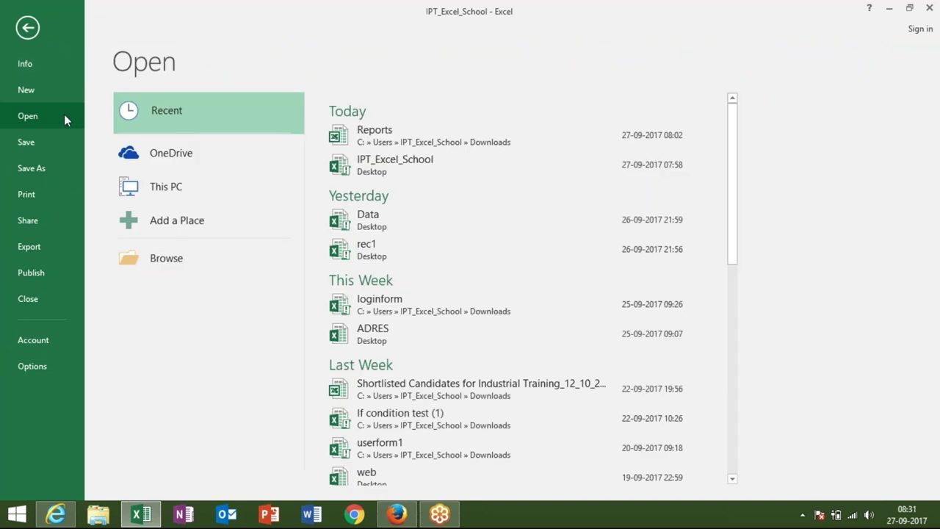
click(363, 137)
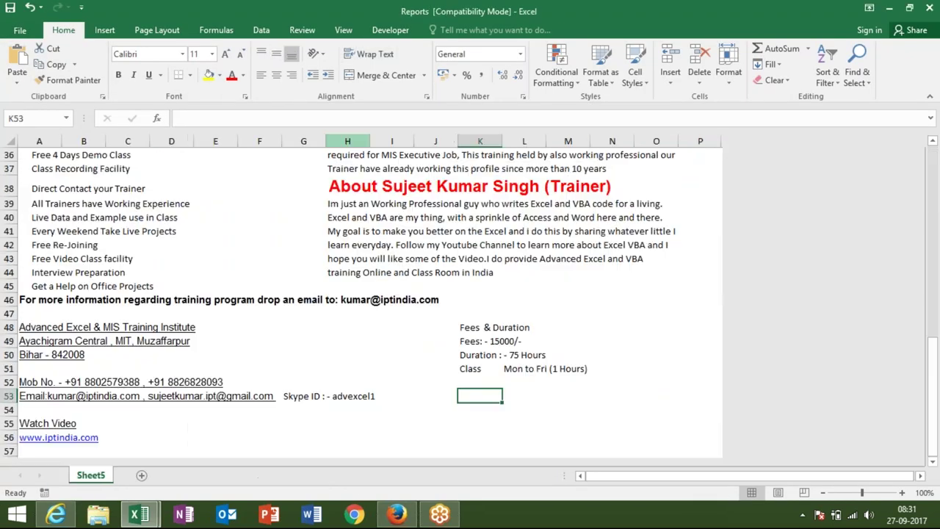
key(Up)
Browse Sheet5's course levels in Reports, then close the workbook
key(Up)
key(Up)
key(Up)
key(Up)
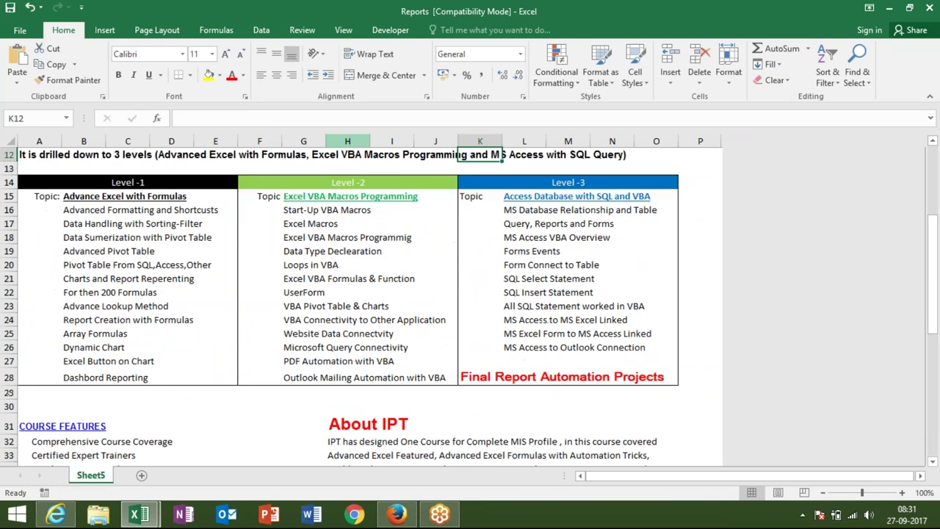
key(Up)
key(Up)
key(Up)
key(Down)
key(Down)
key(Down)
key(Down)
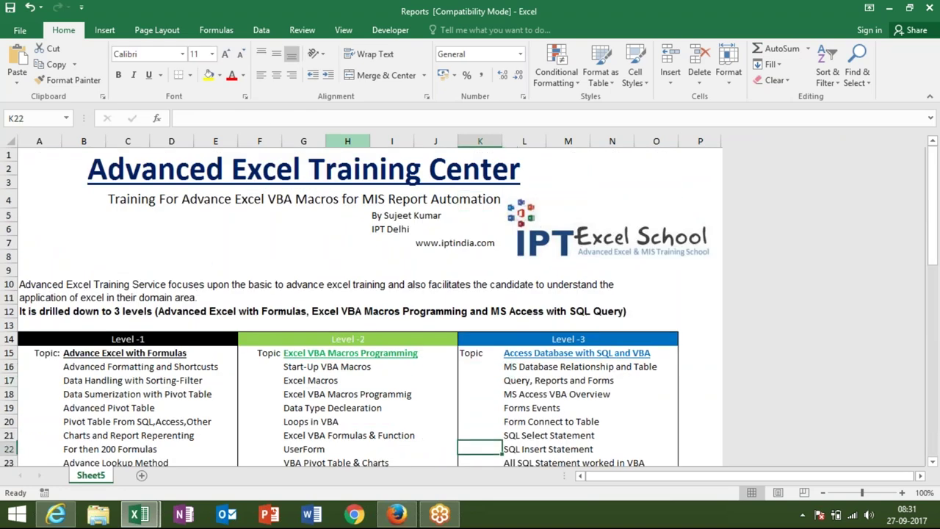
key(Down)
key(Down)
key(Down)
key(Down)
key(Down)
key(Down)
key(Down)
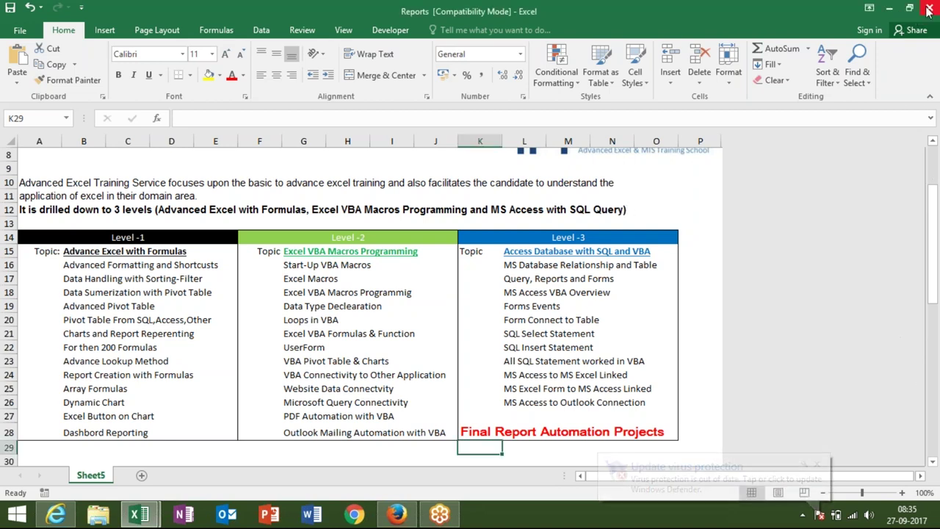
click(928, 9)
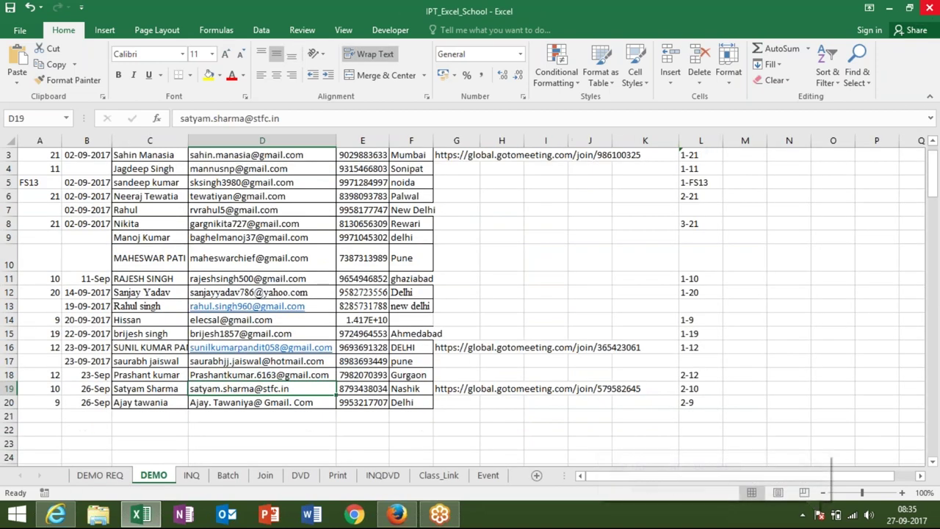
In a new Firefox tab, go to iptindia.com via the 'ip' address-bar suggestion
click(394, 515)
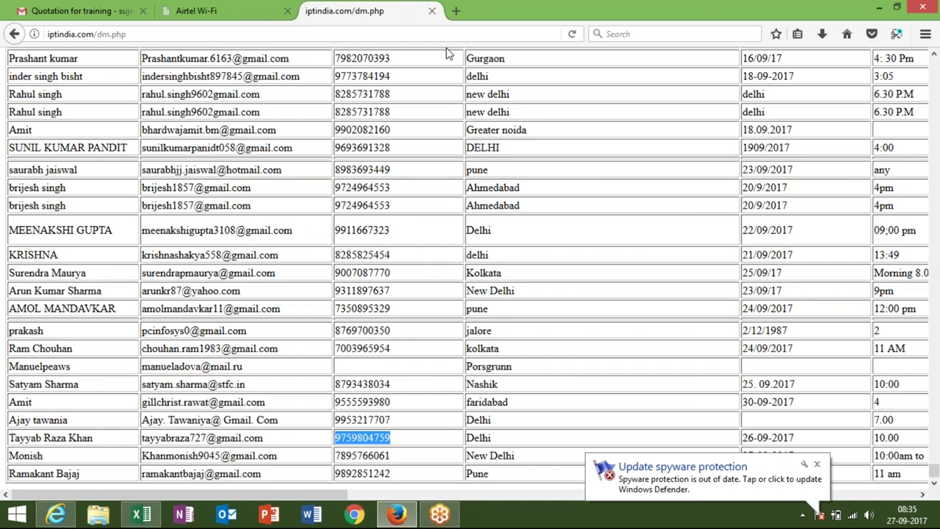
click(455, 11)
text(i)
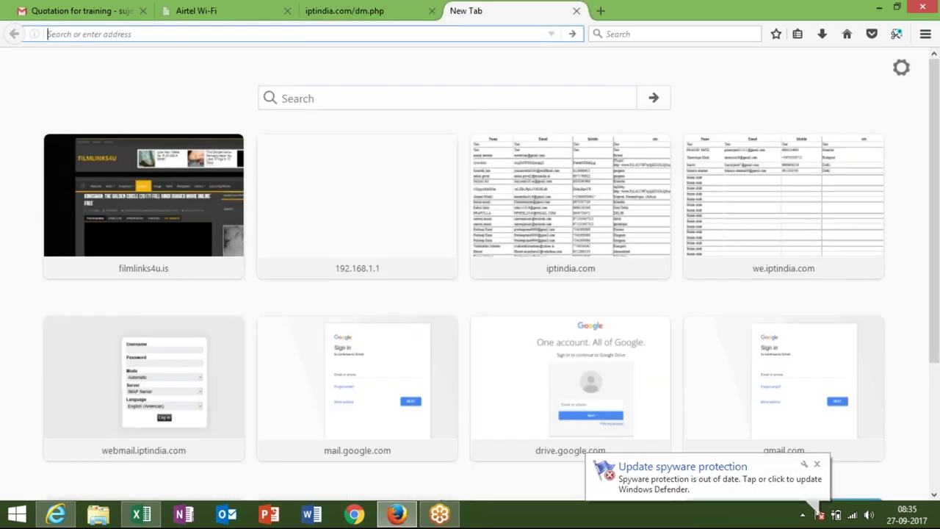
text(p)
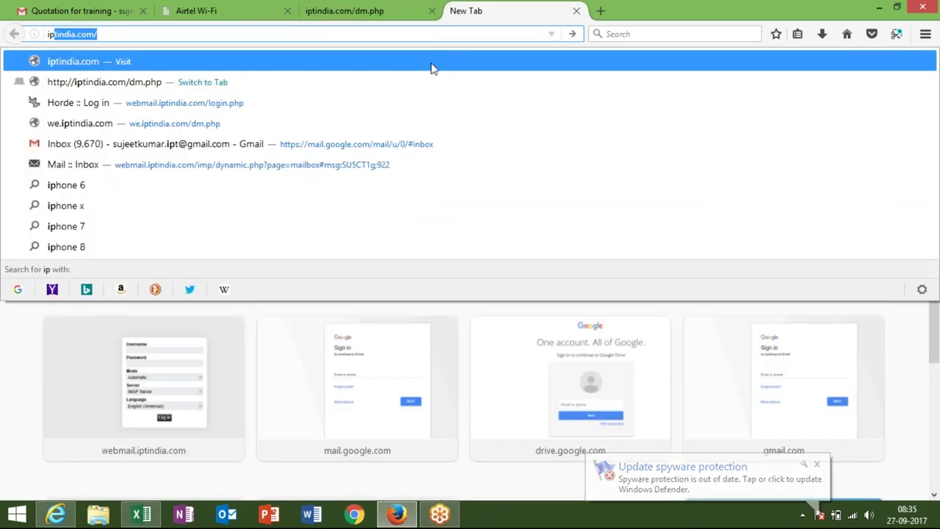
click(429, 67)
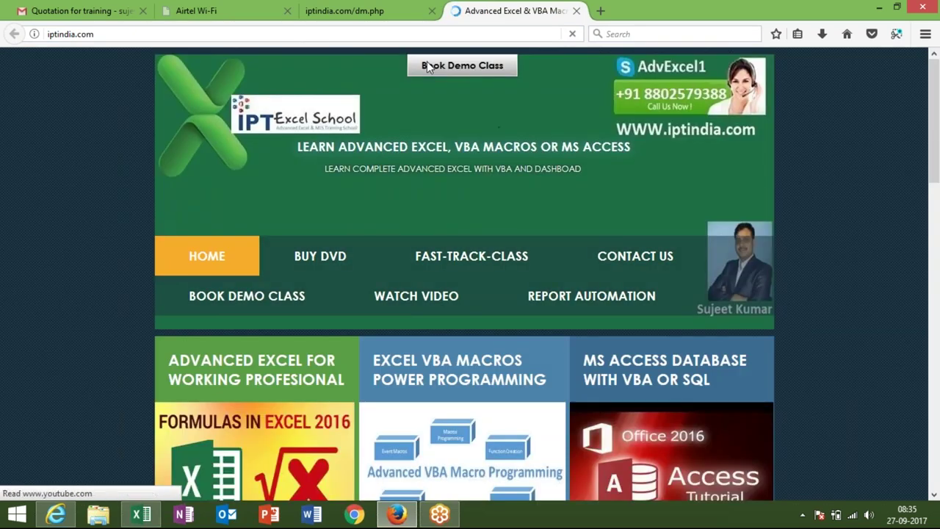
Follow the site's WATCH VIDEO link to the institute's YouTube channel
click(450, 298)
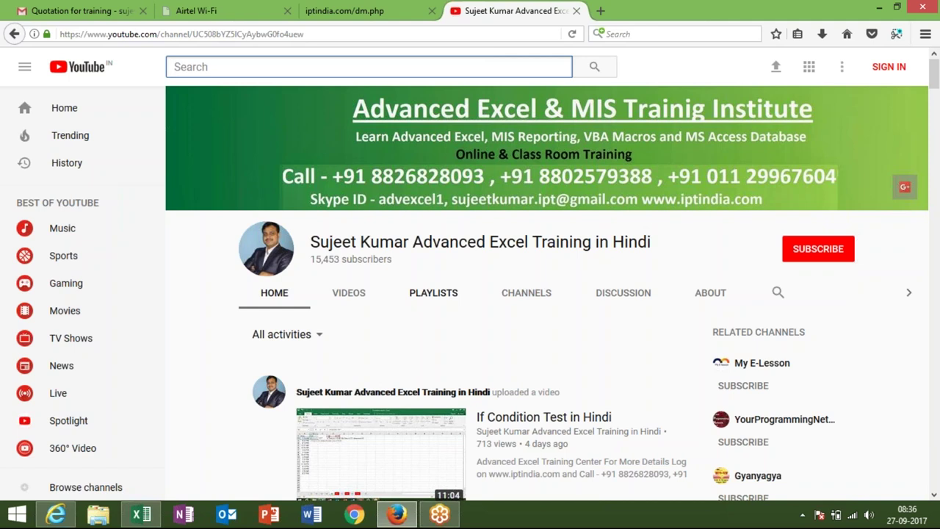
Scroll down through the YouTube channel's video feed
click(934, 495)
drag(934, 495, 934, 495)
scroll(936, 497, down, 2)
scroll(936, 497, down, 1)
scroll(936, 497, down, 2)
scroll(935, 498, down, 4)
scroll(935, 497, down, 1)
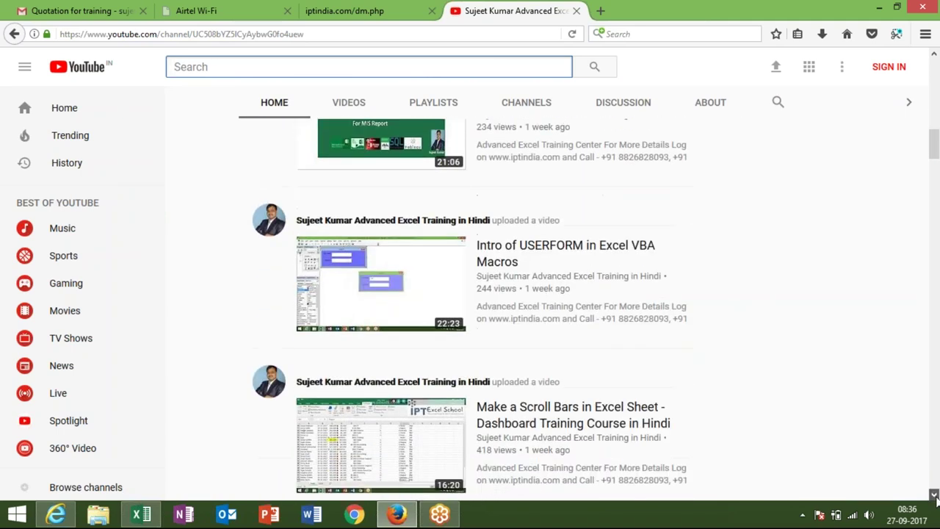
scroll(935, 497, down, 2)
click(934, 495)
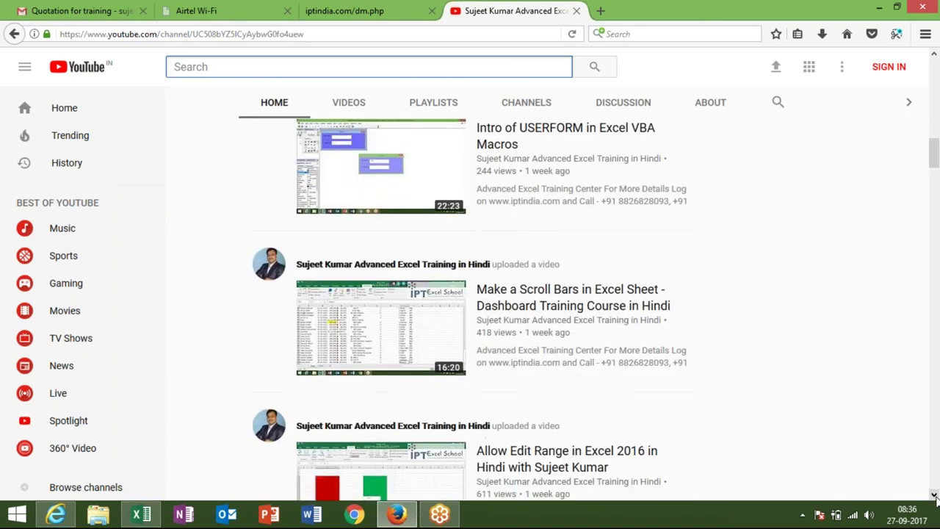
Minimize Firefox and switch to the blank Book1 Excel workbook
click(937, 502)
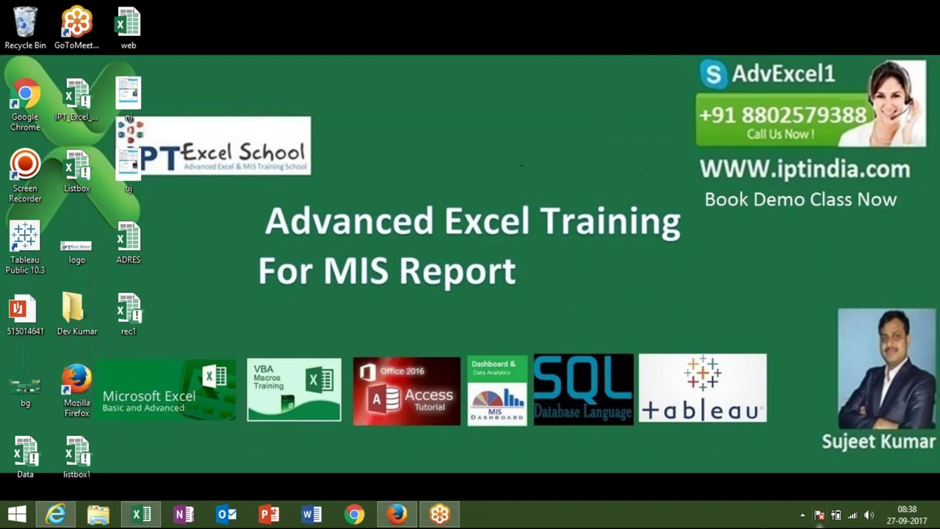
click(141, 514)
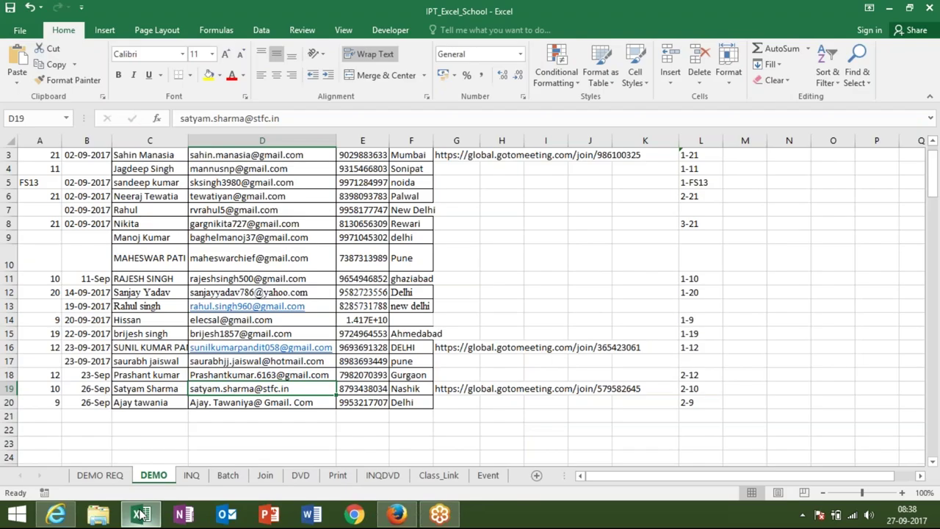
click(141, 514)
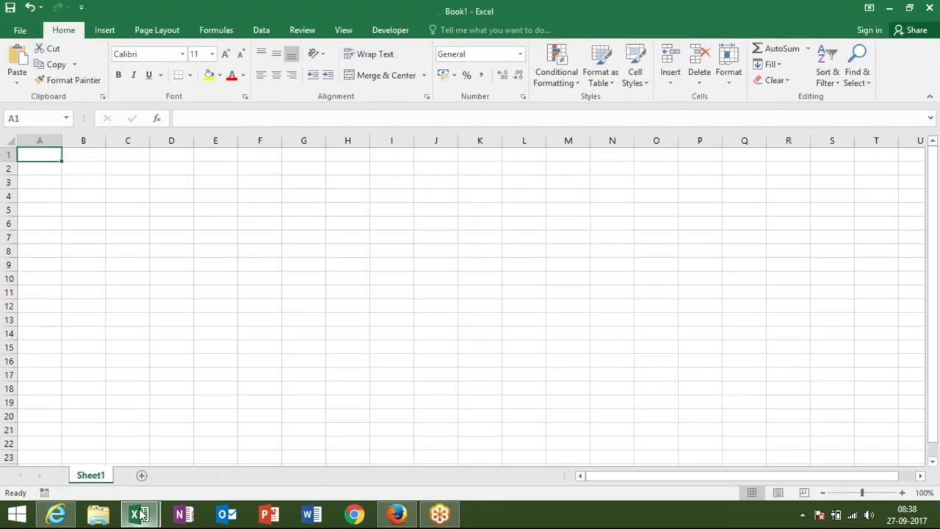
Enter the headers Name, Date and Sales across A1:C1, replacing trial date entries in B1
text(Name)
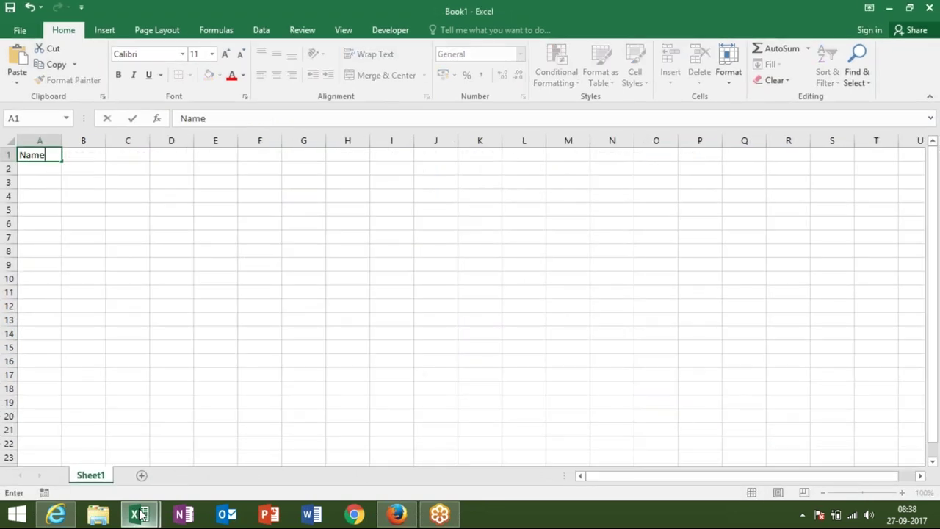
key(Tab)
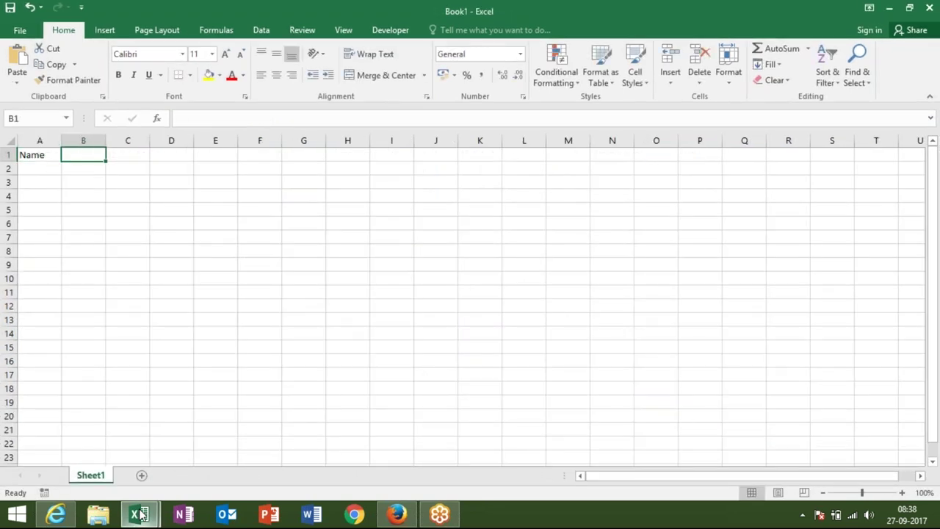
text(9)
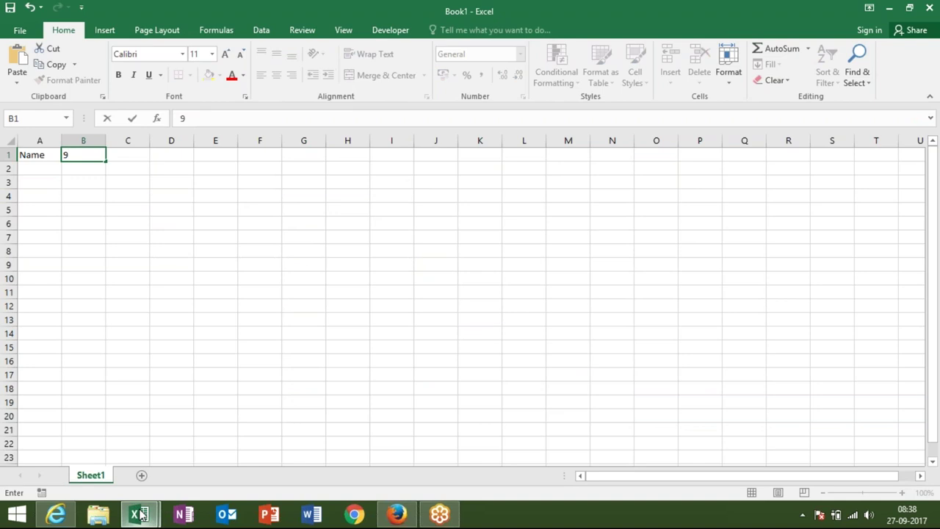
text(-1)
key(Return)
key(Up)
key(Right)
text(1-9)
key(Return)
key(Up)
text(Dat)
text(e)
key(Tab)
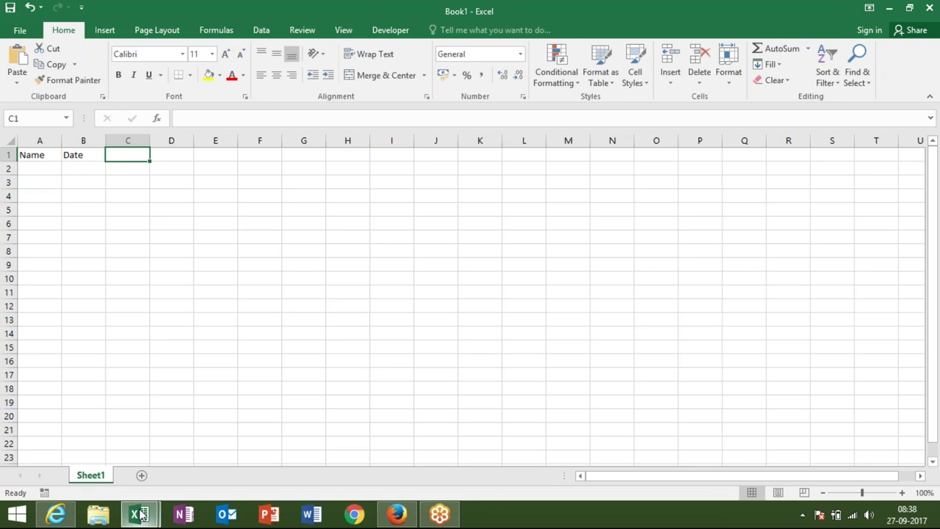
text(Sales)
key(Return)
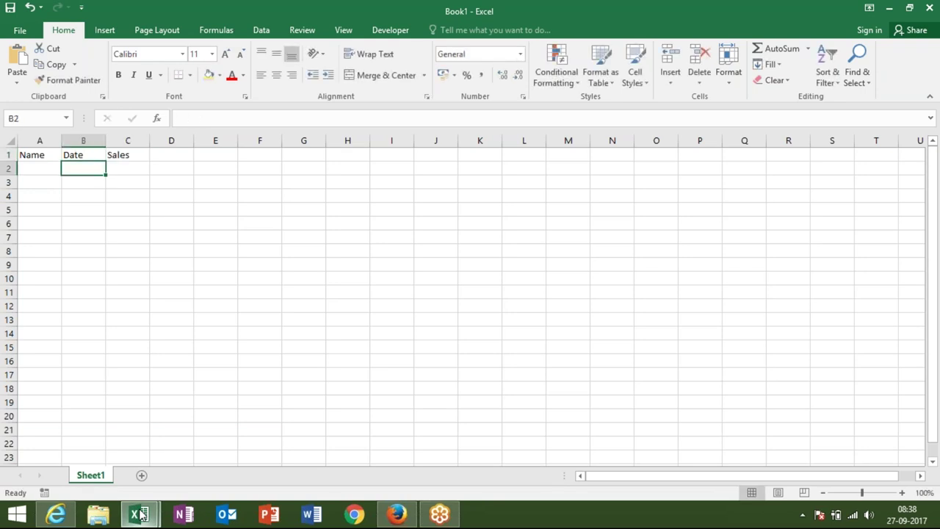
Enter three sample names in A2:A4, fixing typos and replacing the third entry
key(Left)
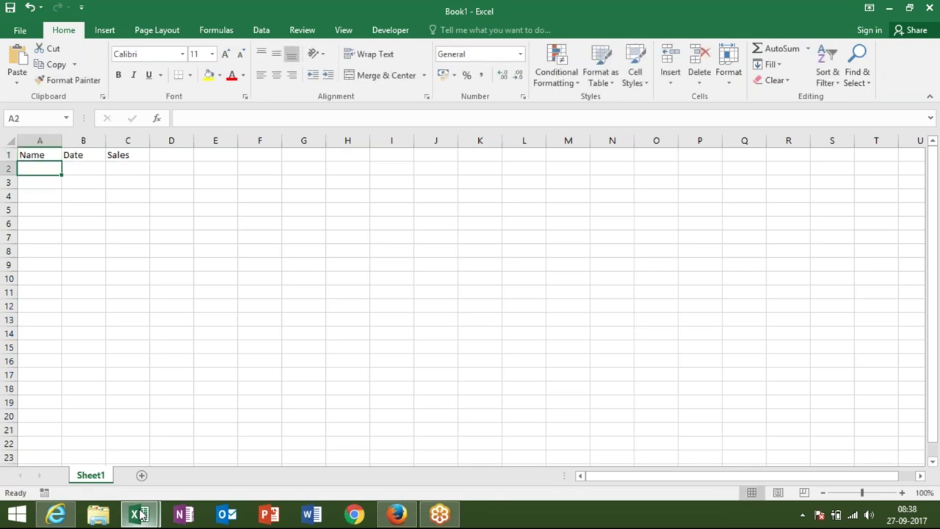
text(Puj)
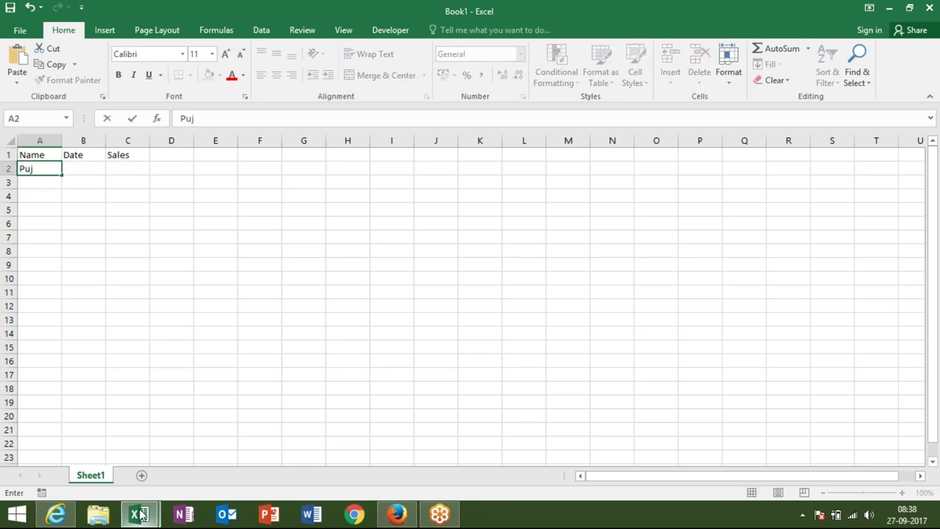
text(ee)
key(BackSpace)
key(BackSpace)
text(a)
key(ctrl+Return)
key(Return)
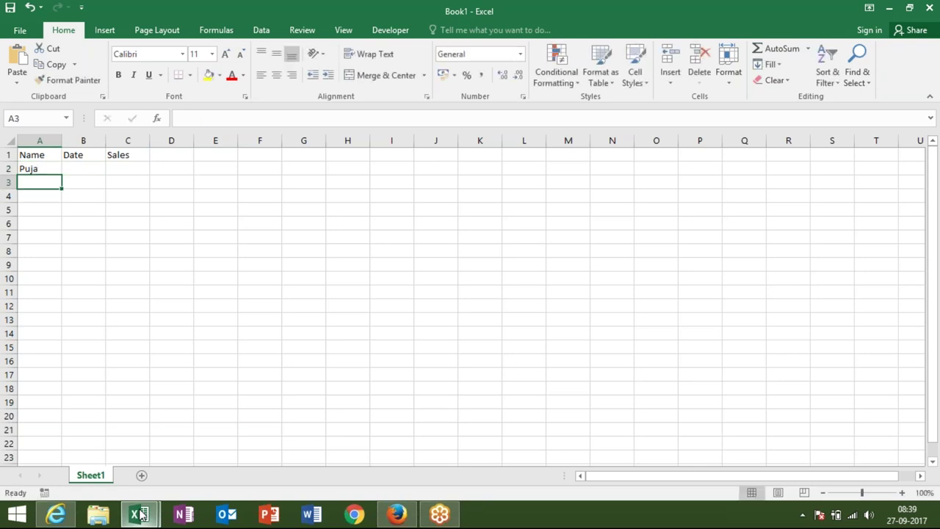
text(Neetu)
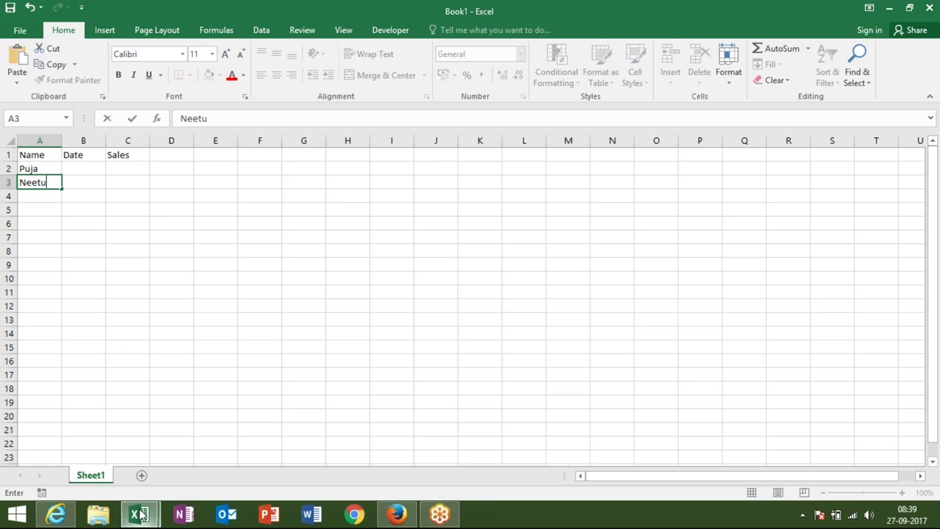
key(Return)
text(Kavita)
key(Return)
key(Up)
text(ma)
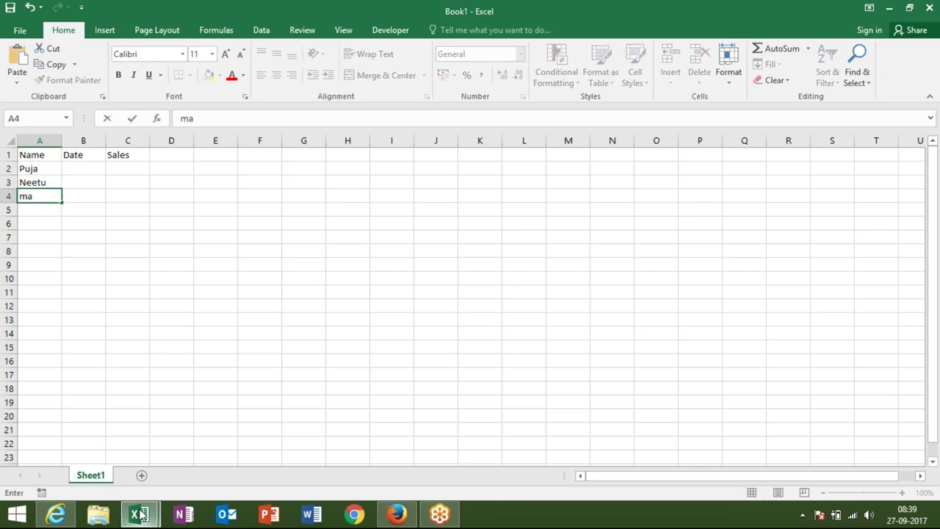
text(ni)
key(Return)
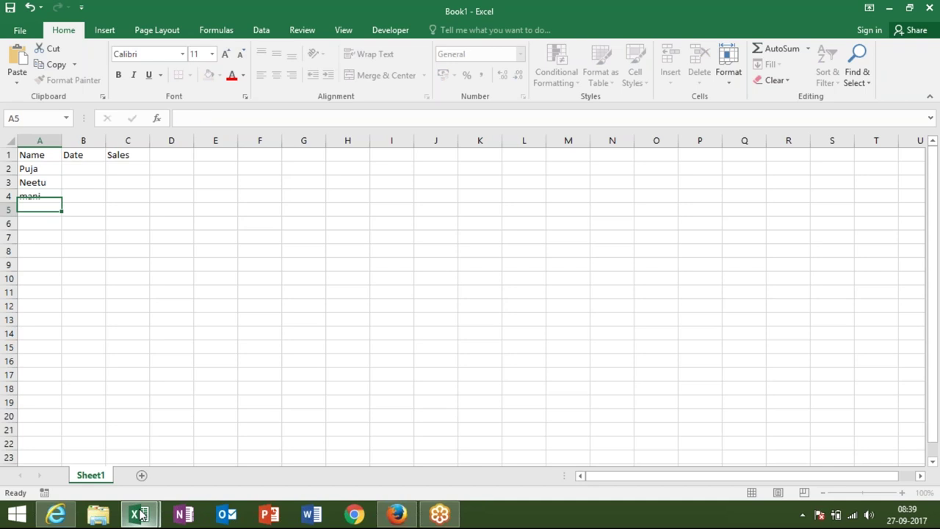
key(Up)
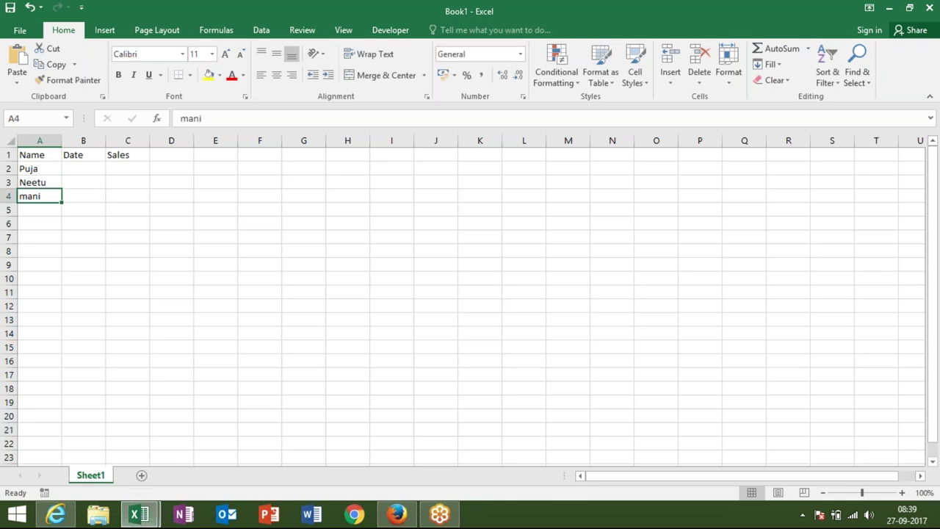
Repeat the three sample names down column A to row 114
drag(62, 203, 61, 459)
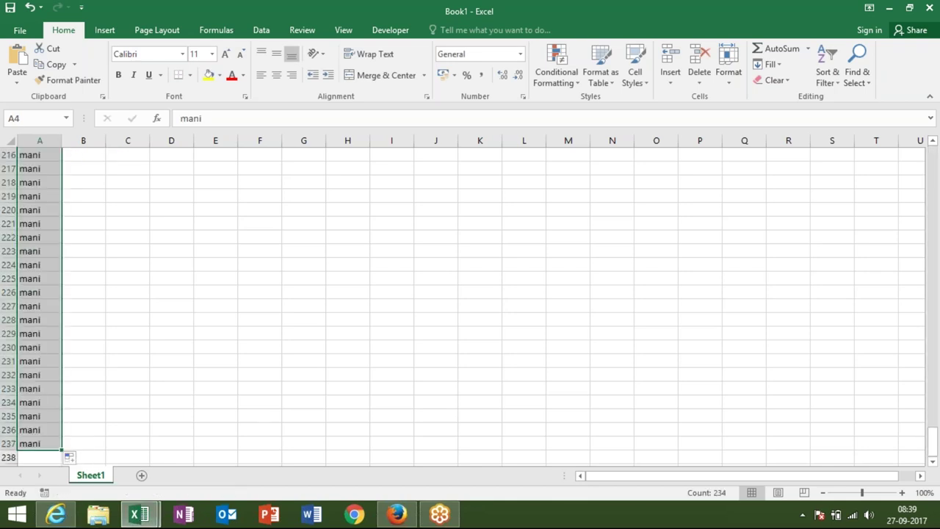
key(ctrl+Home)
click(39, 168)
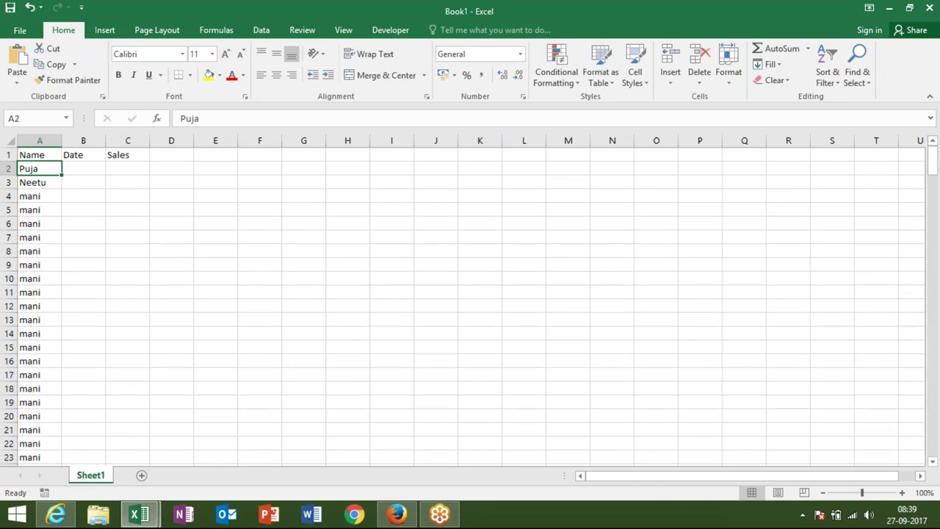
key(ctrl+z)
key(ctrl+Home)
click(39, 168)
key(shift+Down)
key(shift+Down)
drag(63, 202, 82, 486)
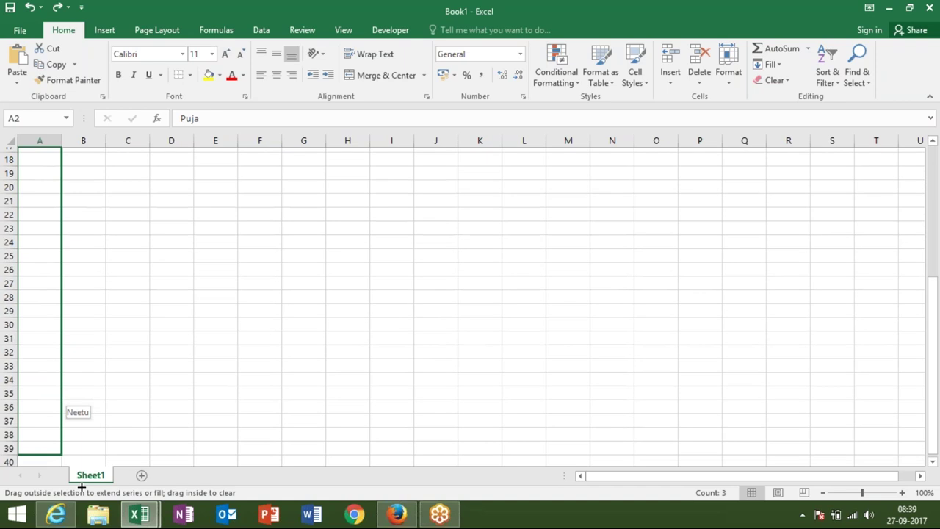
drag(82, 487, 73, 449)
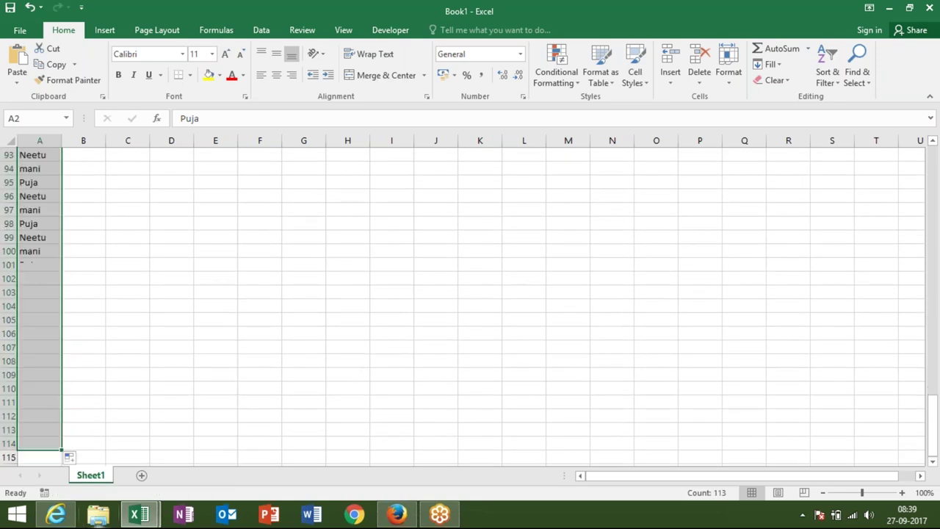
Enter 01-Sep in B2 and fill consecutive daily dates down column B
key(Up)
key(Right)
key(Down)
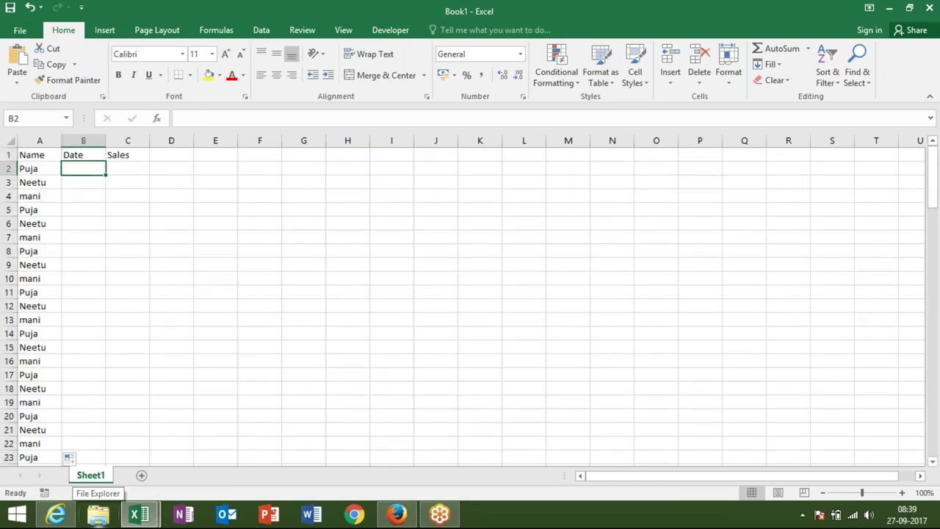
text(9-)
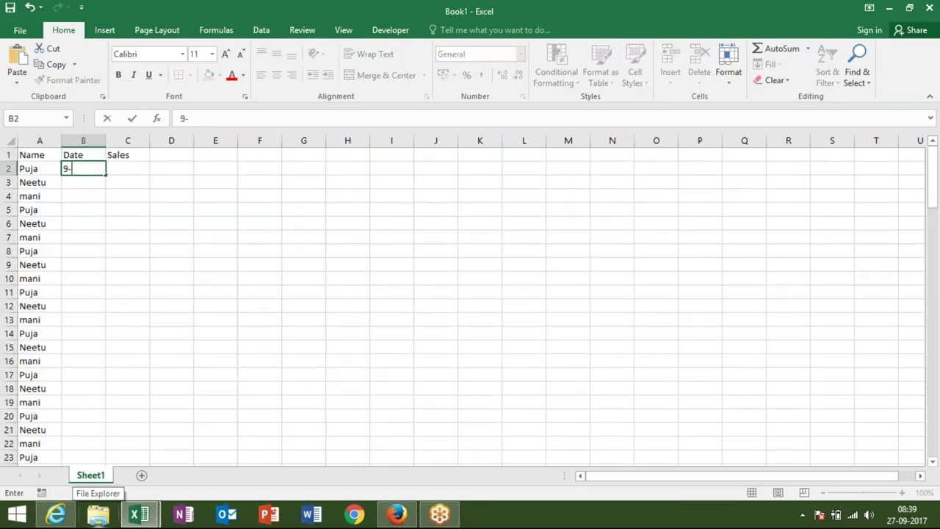
key(BackSpace)
key(BackSpace)
text(1-9)
key(Return)
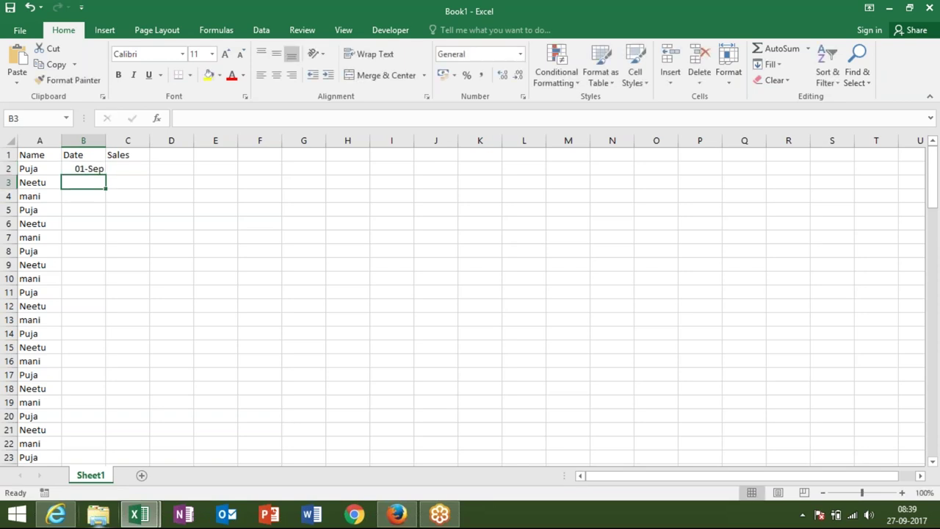
key(Up)
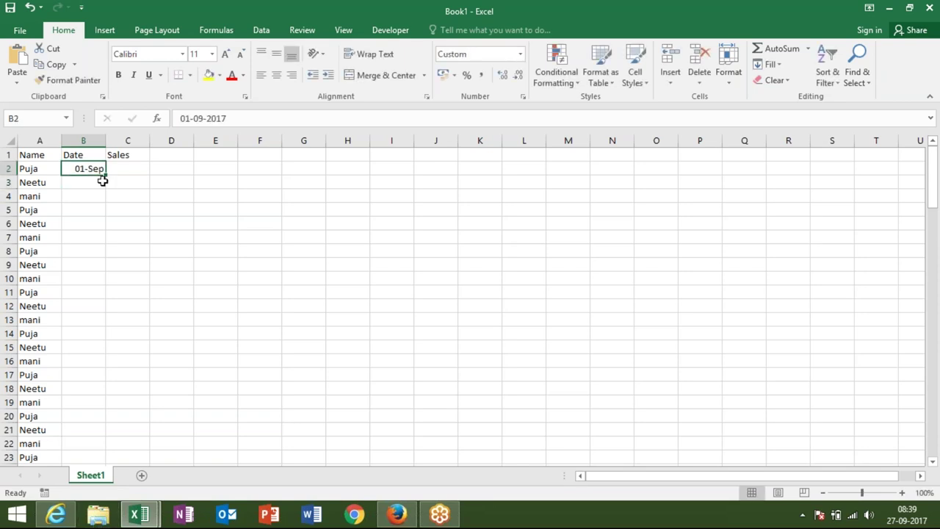
double_click(105, 176)
click(125, 168)
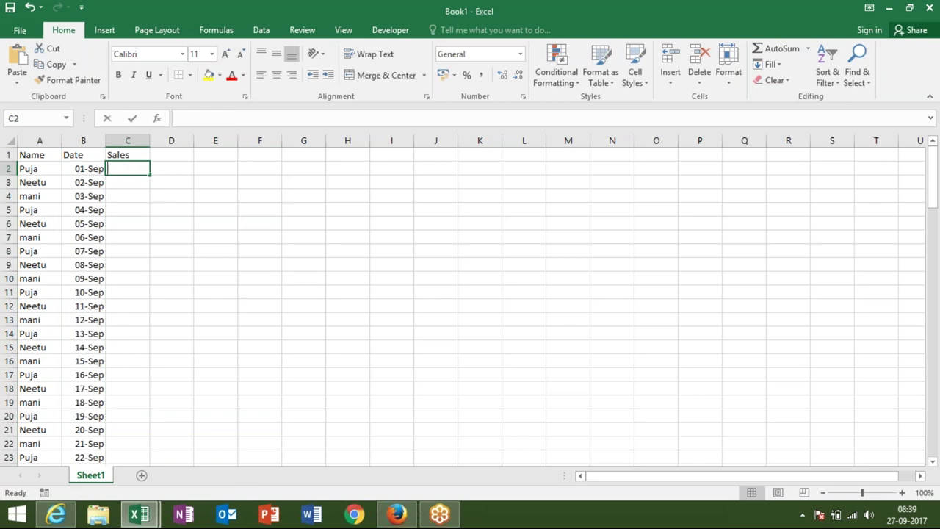
Fill the Sales column with =RANDBETWEEN(10,90) and convert the results to fixed values
text(=r)
key(Down)
key(Down)
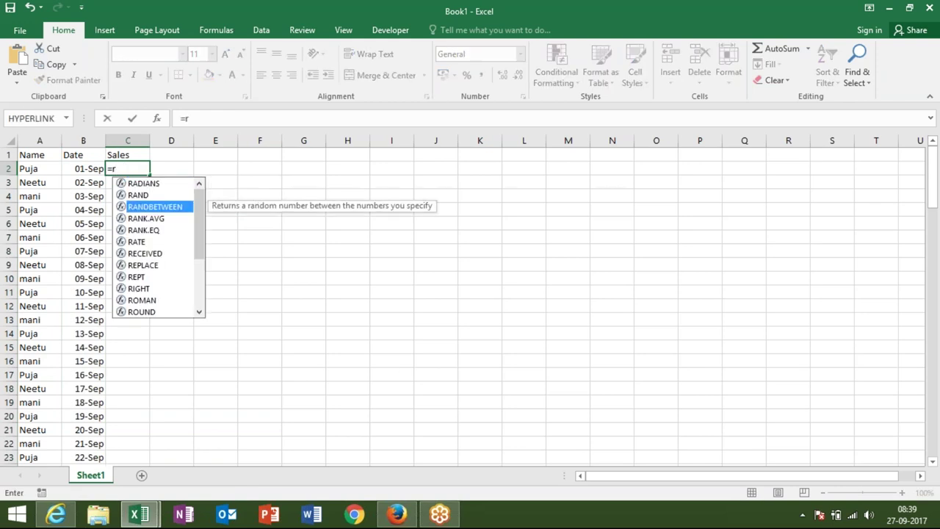
key(Tab)
text(,90)
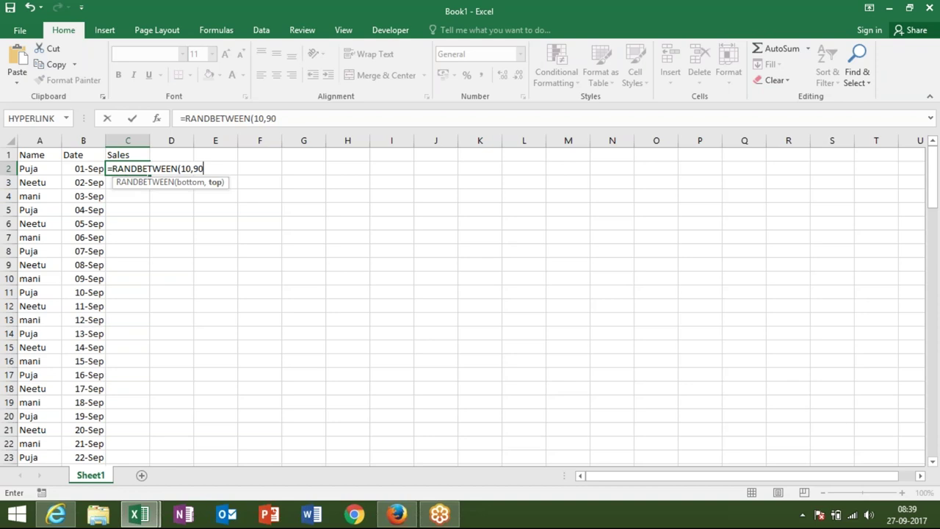
key(Return)
click(146, 169)
double_click(147, 165)
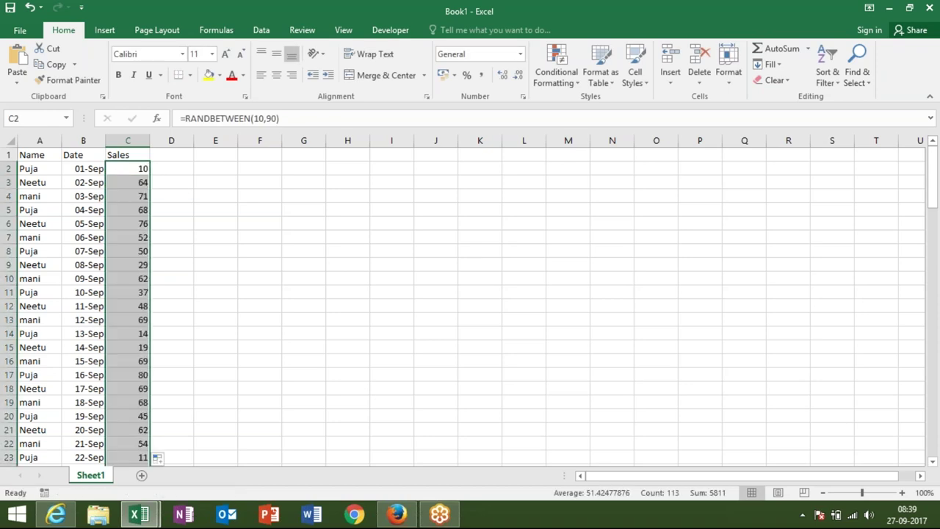
key(ctrl+c)
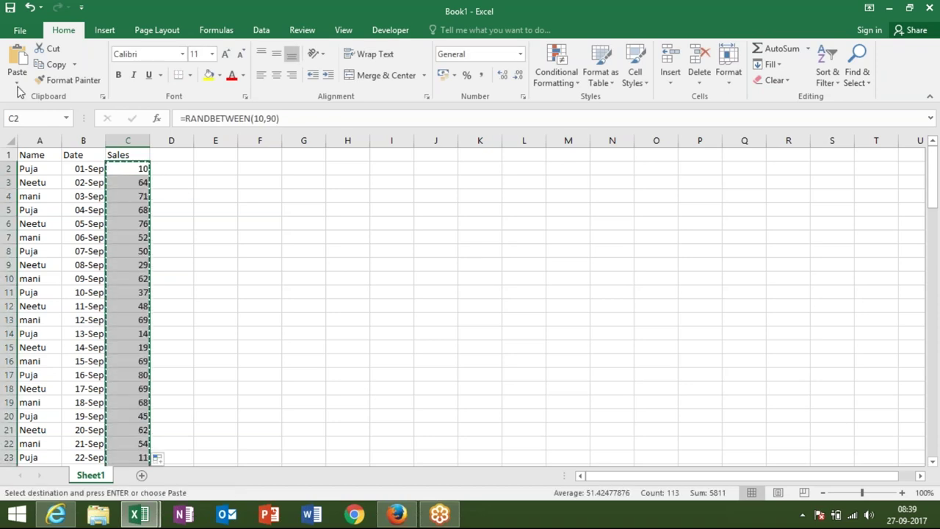
click(19, 84)
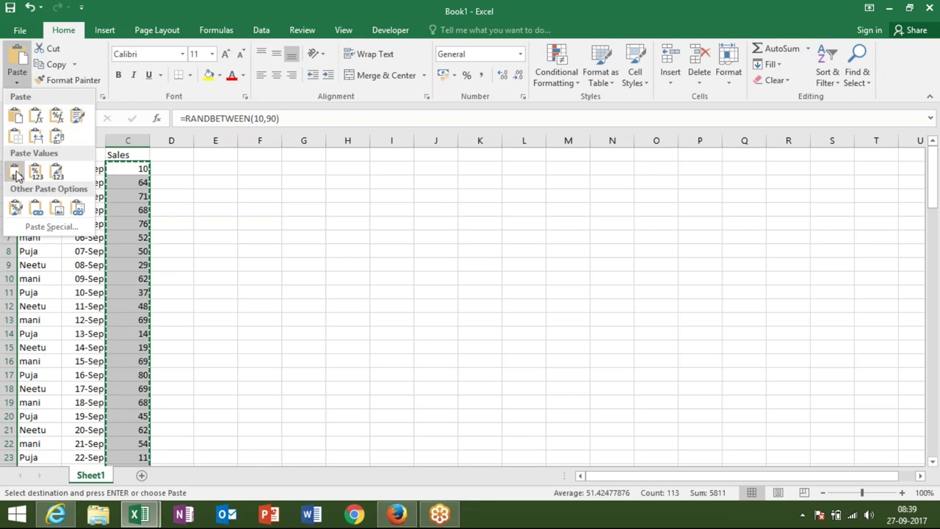
click(16, 174)
key(Escape)
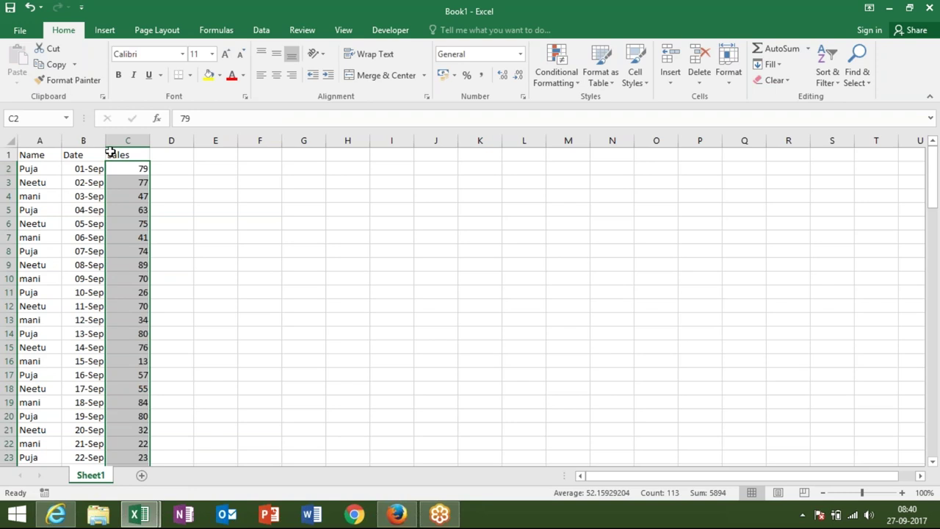
Narrow the Date column to fit its dates
key(Left)
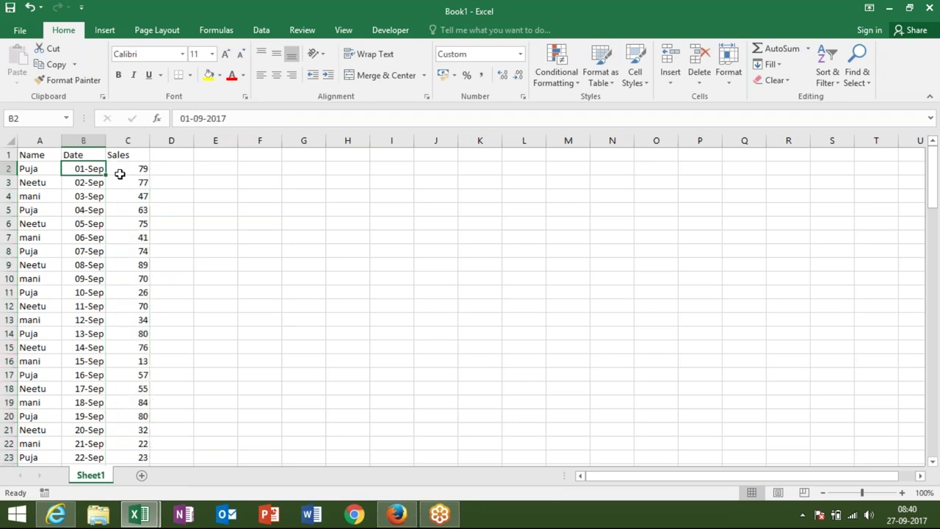
double_click(105, 140)
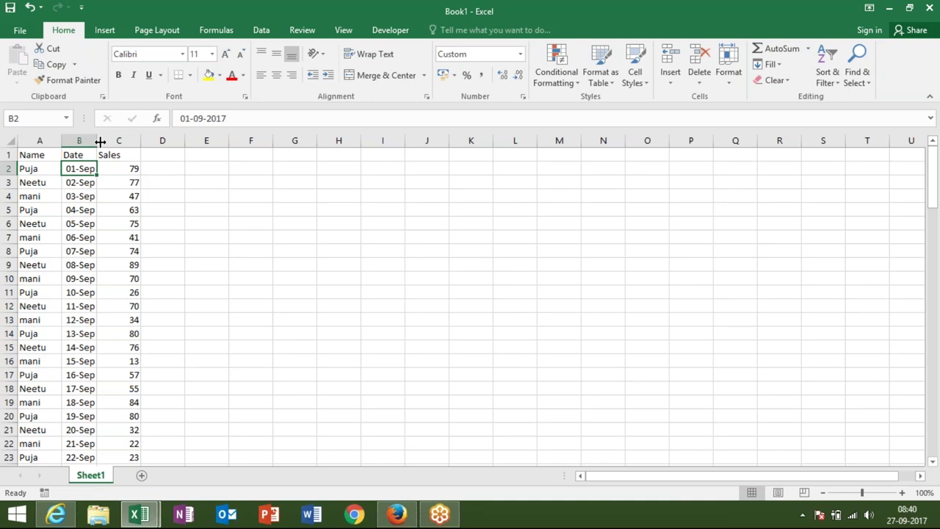
click(121, 183)
click(270, 183)
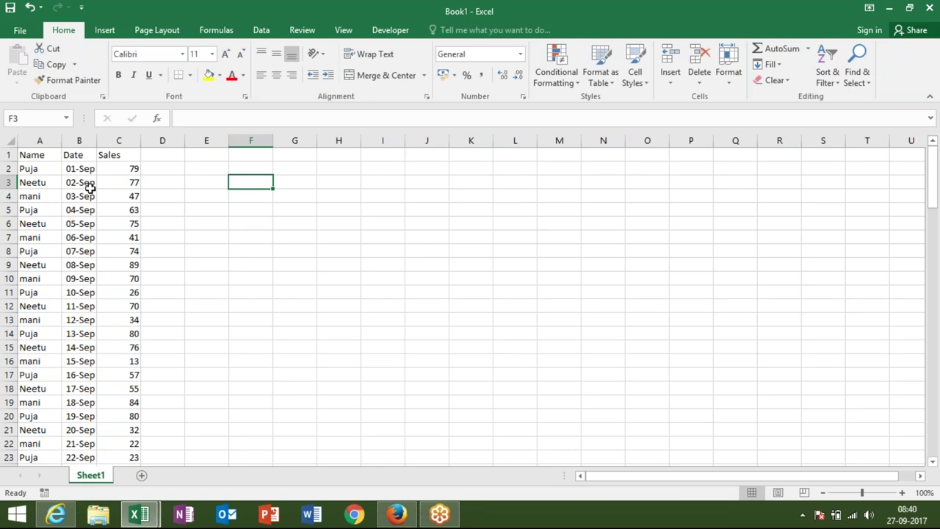
Enter =MAX(C:C) in F3 to return the highest Sales figure, 90
click(83, 185)
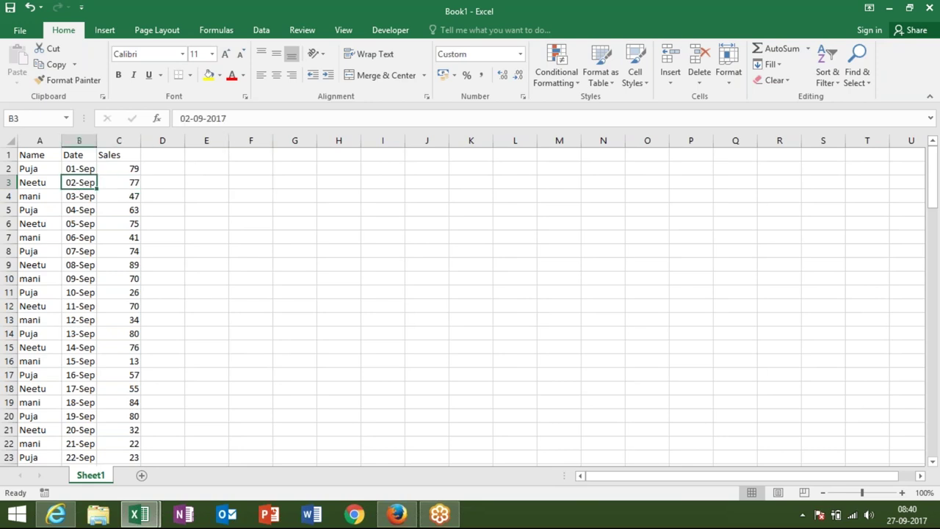
key(Down)
key(Down)
key(Down)
key(Down)
key(Down)
key(Down)
key(Down)
key(Down)
key(Down)
key(Down)
key(Down)
key(Down)
key(Down)
key(Down)
key(Down)
key(Down)
key(Down)
key(Down)
key(Down)
key(Down)
key(Down)
key(Down)
key(Down)
key(Down)
key(Down)
key(Up)
key(Up)
key(Up)
key(Up)
key(Up)
key(Up)
key(Up)
key(Up)
key(ctrl+Up)
key(Right)
key(Right)
key(Right)
key(Right)
key(Down)
key(Down)
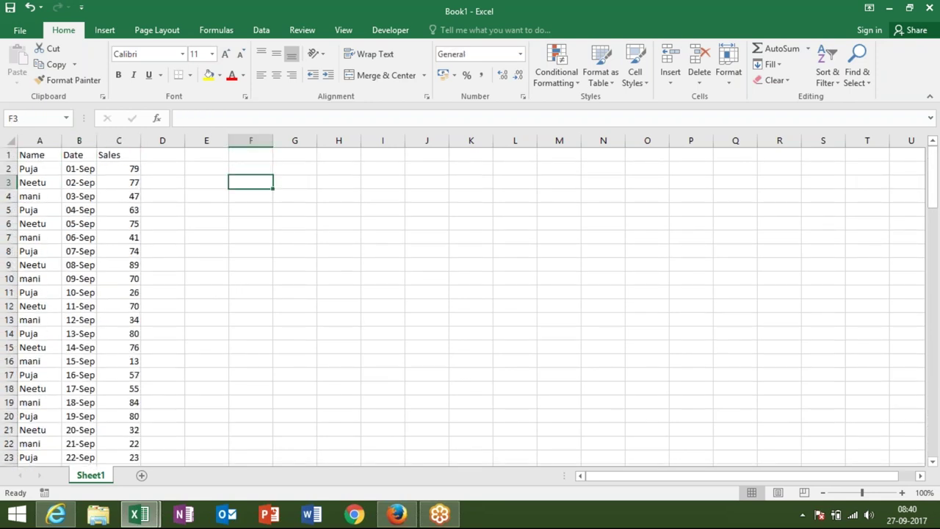
text(=)
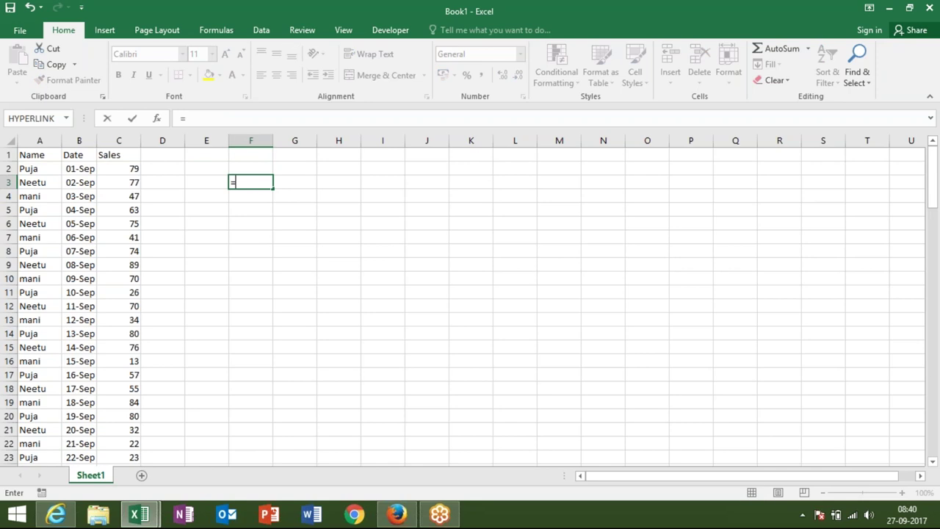
text(max)
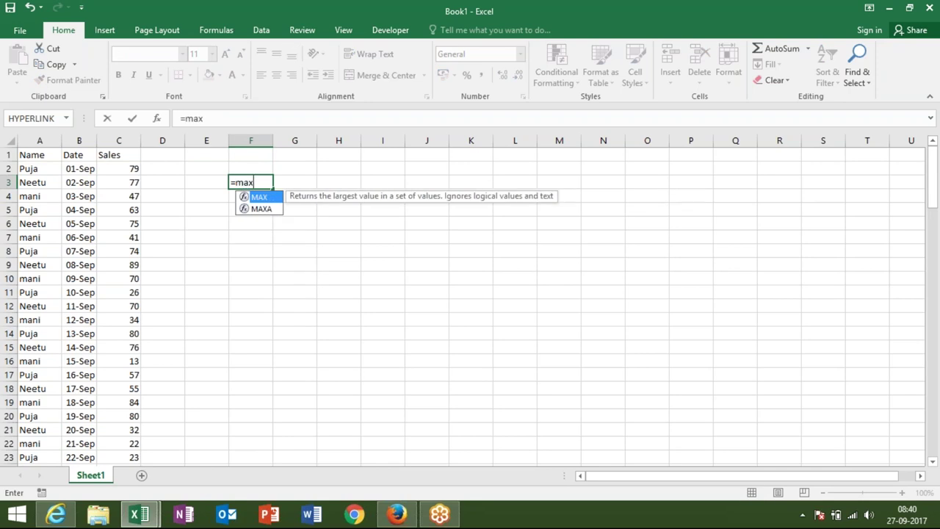
key(Tab)
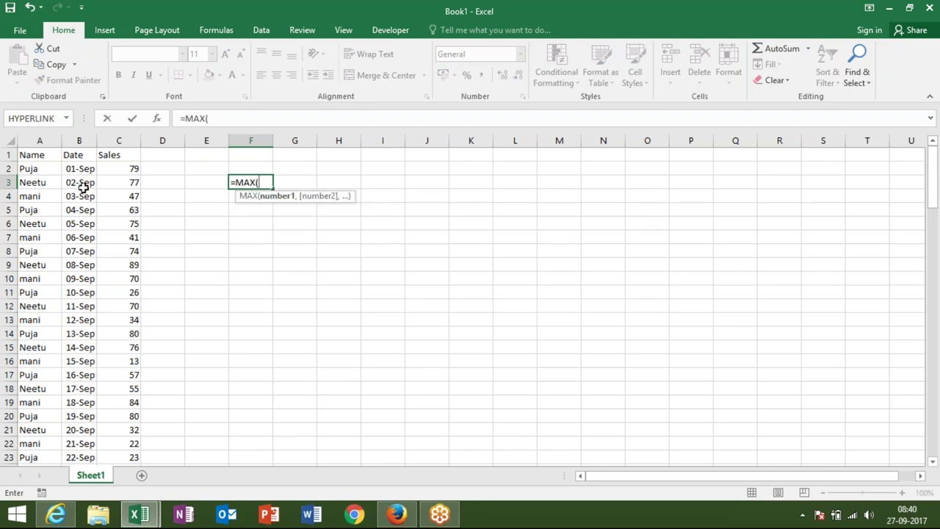
click(118, 140)
key(Return)
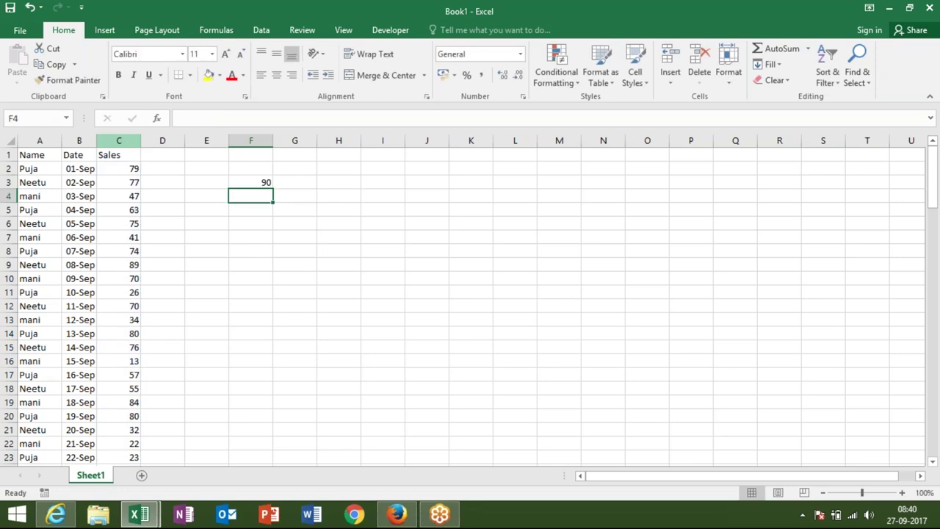
click(251, 182)
Enter =MATCH(F3,C:C,0) in G3 to find the top sale's row position, 28
click(294, 183)
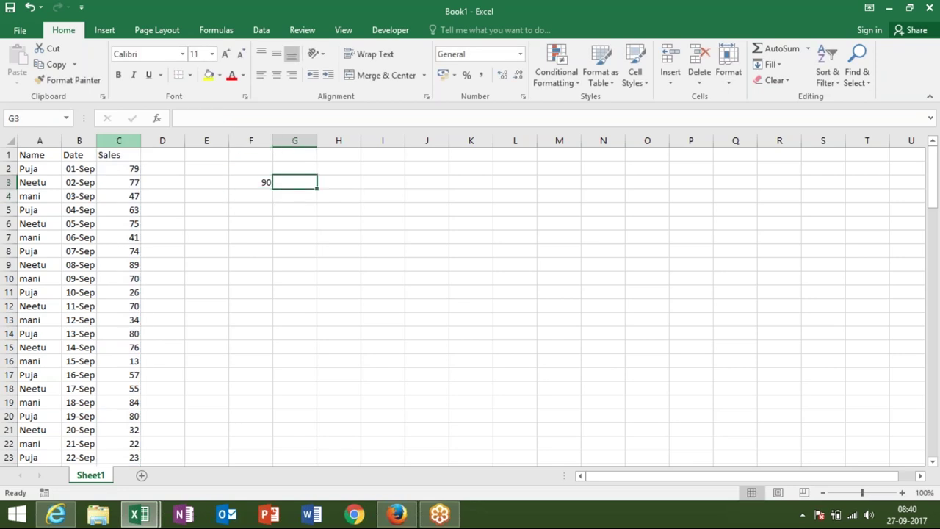
text(=)
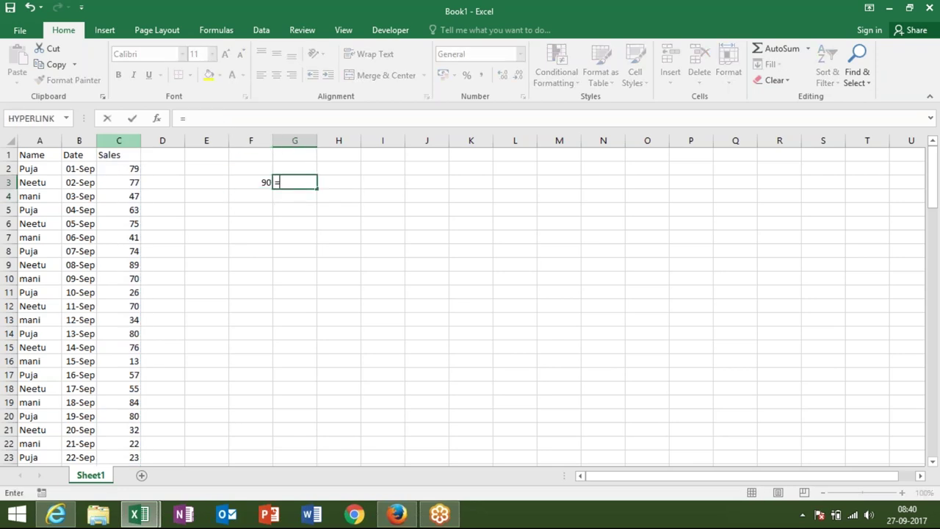
text(m)
key(Tab)
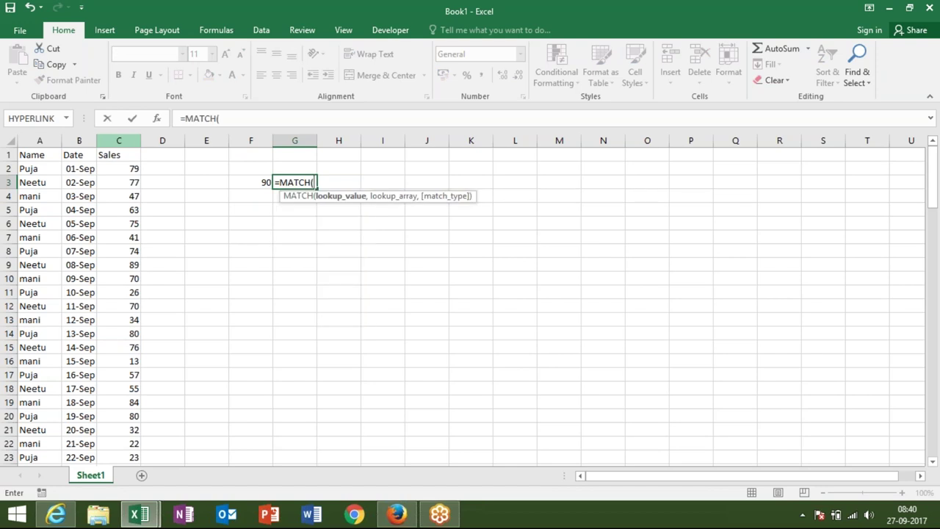
key(Left)
text(,)
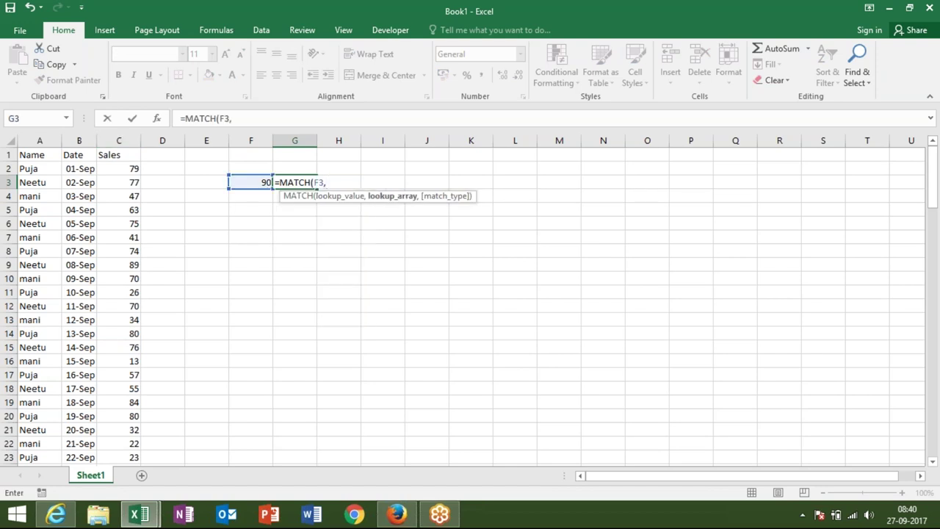
click(119, 140)
text(,0)
key(Return)
key(Up)
Enter =INDEX(B:B,G3) in H3, returning the date serial 43005
key(Right)
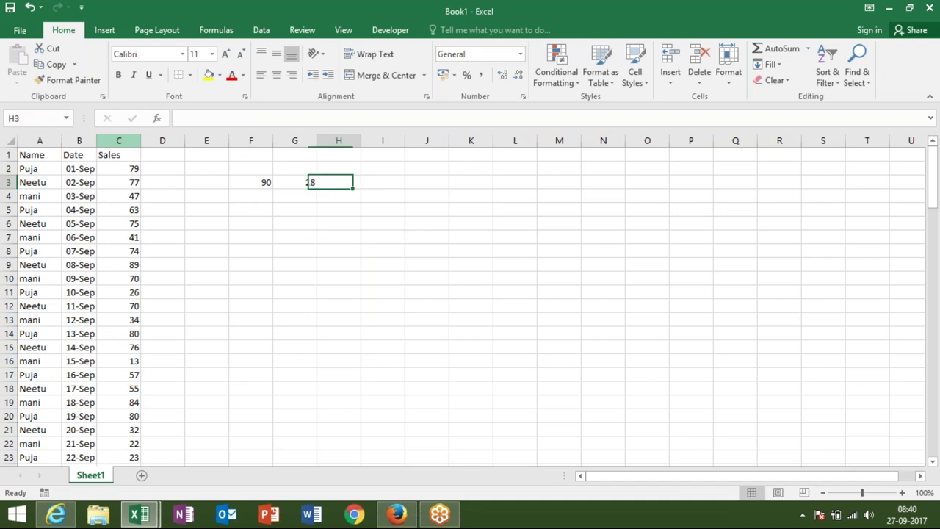
text(=)
text(off)
key(Tab)
key(BackSpace)
key(BackSpace)
key(BackSpace)
key(BackSpace)
key(BackSpace)
key(BackSpace)
key(BackSpace)
text(ind)
key(Tab)
click(77, 139)
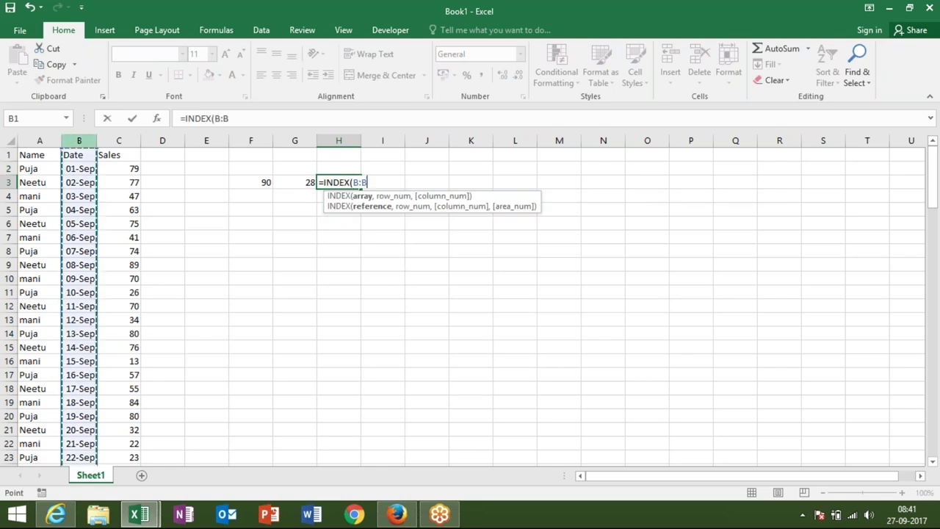
text(,)
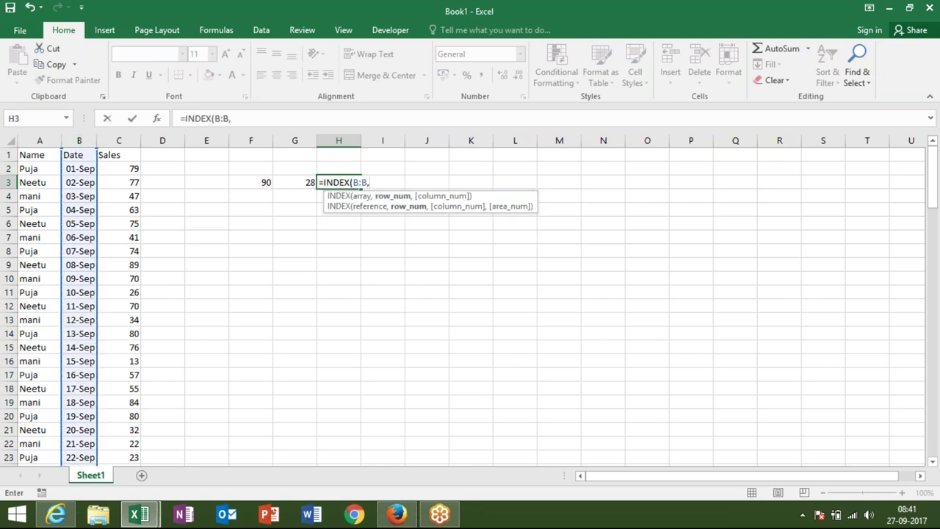
click(295, 182)
key(Return)
click(338, 182)
click(382, 182)
text(=T)
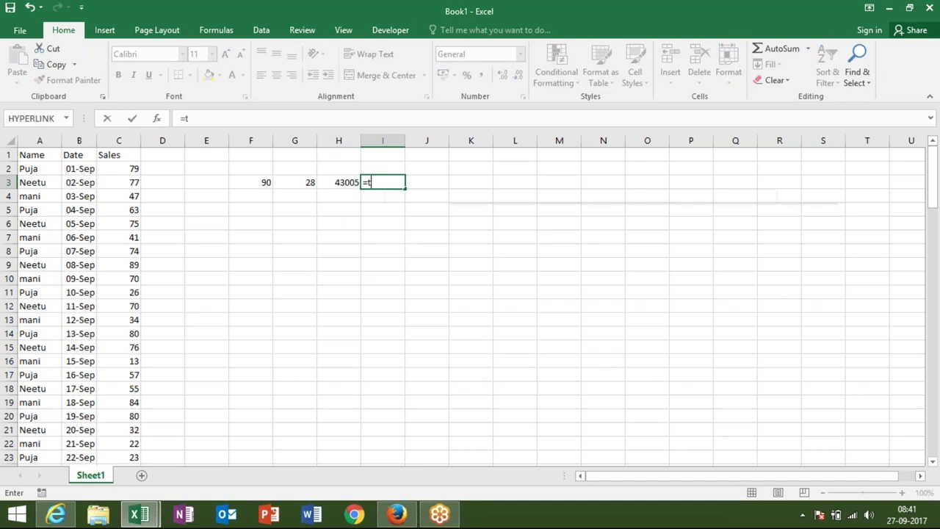
text(EXT()
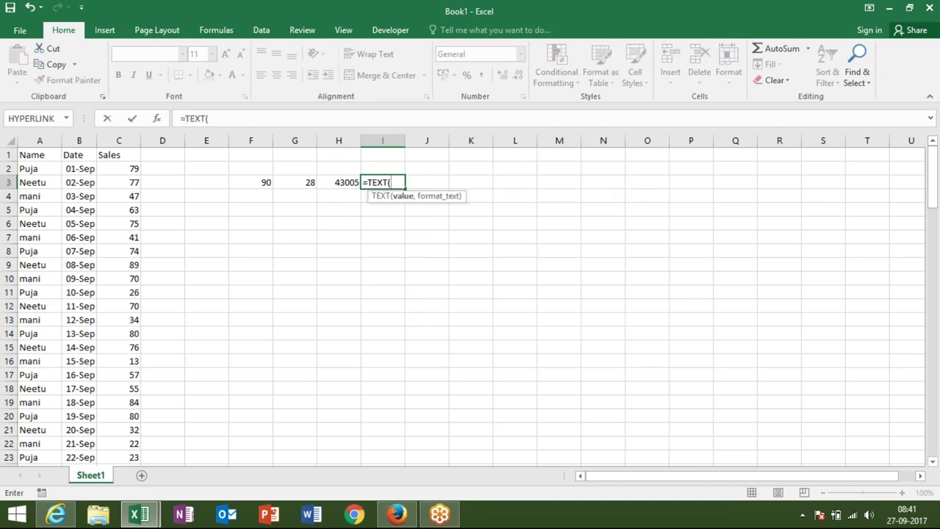
Complete =TEXT(H3,"DDD") in I3 so it shows Wed
click(338, 182)
text(,)
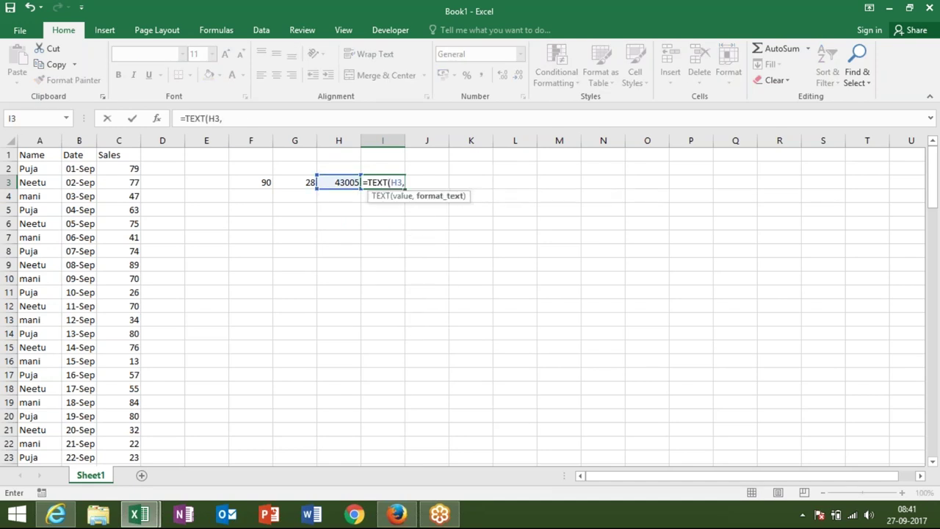
text("DDD"))
key(Return)
click(382, 182)
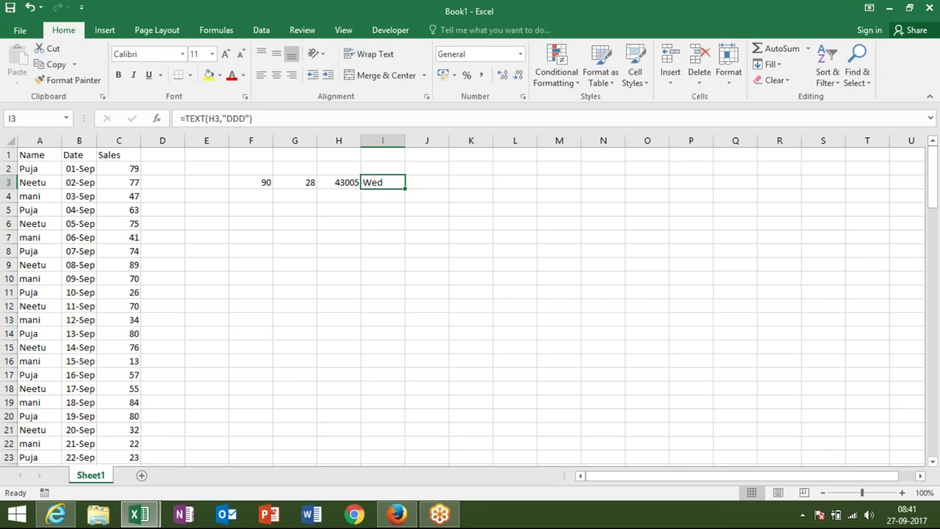
Enter Sun in E5 and fill the weekday series down, keeping Sun through Sat in E5:E11
click(214, 211)
text(Mo)
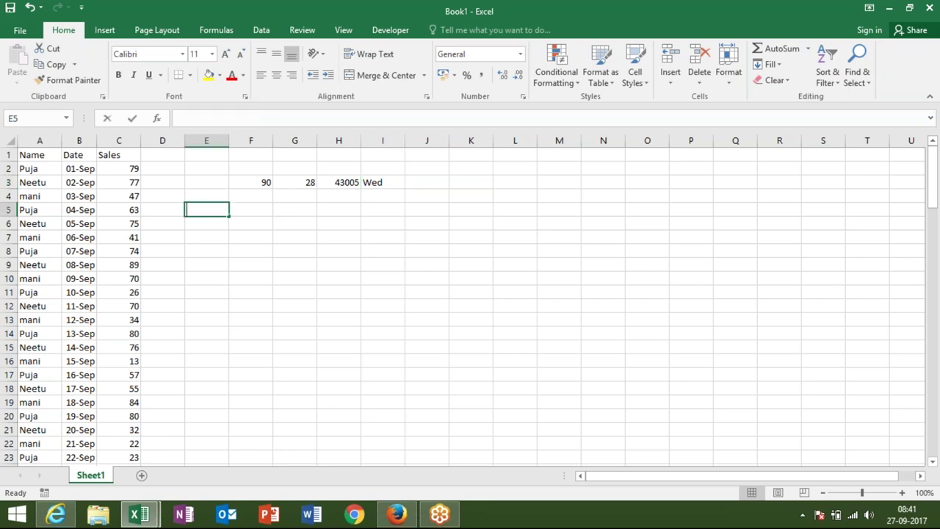
text(nd)
key(BackSpace)
key(BackSpace)
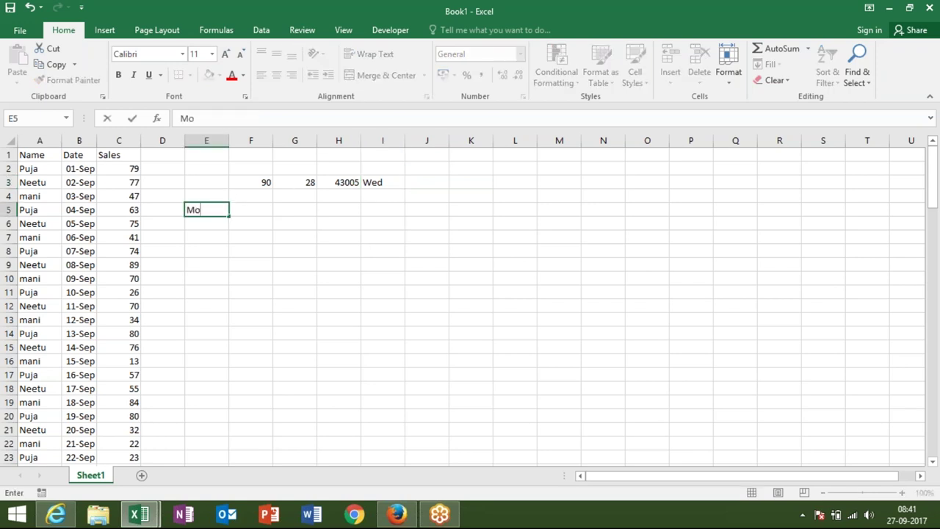
text(nd)
key(BackSpace)
key(BackSpace)
key(BackSpace)
key(BackSpace)
text(Sun)
key(Return)
click(217, 211)
drag(224, 212, 229, 312)
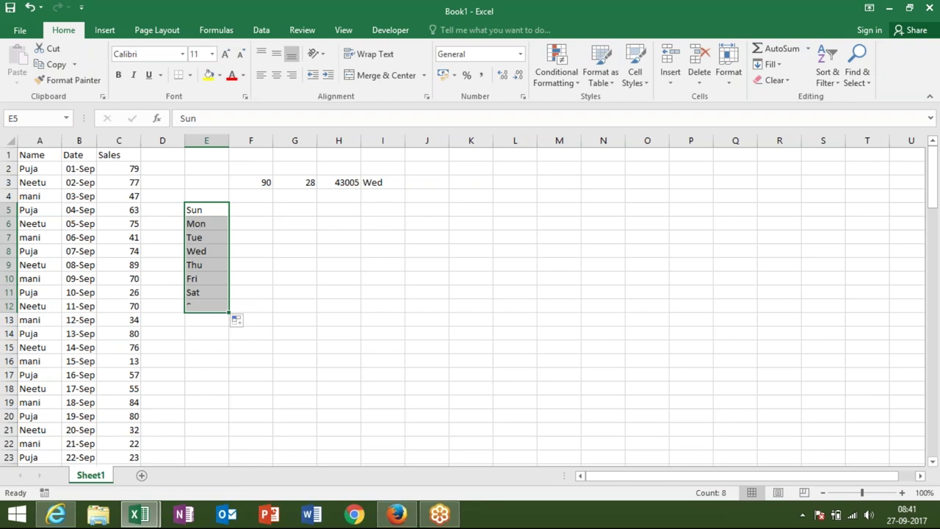
click(219, 306)
key(Delete)
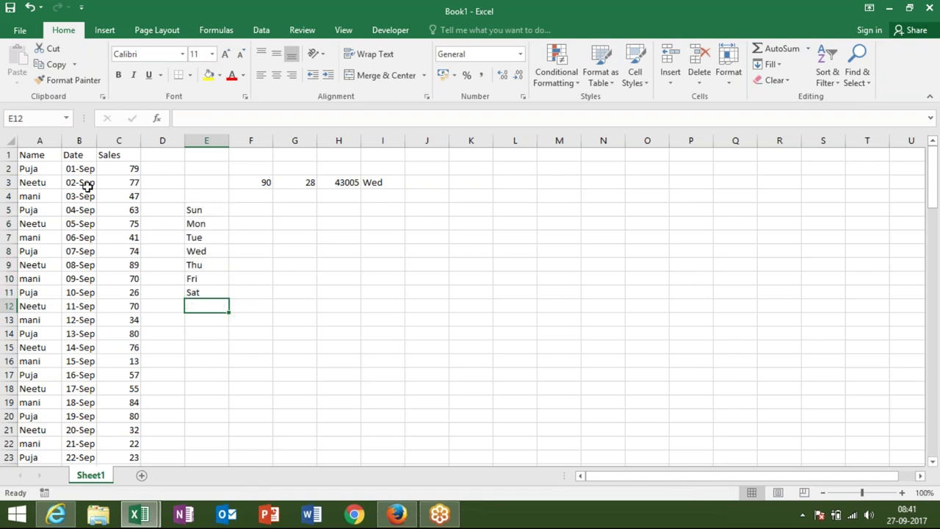
Insert a new column B headed Day before the Date column
click(78, 140)
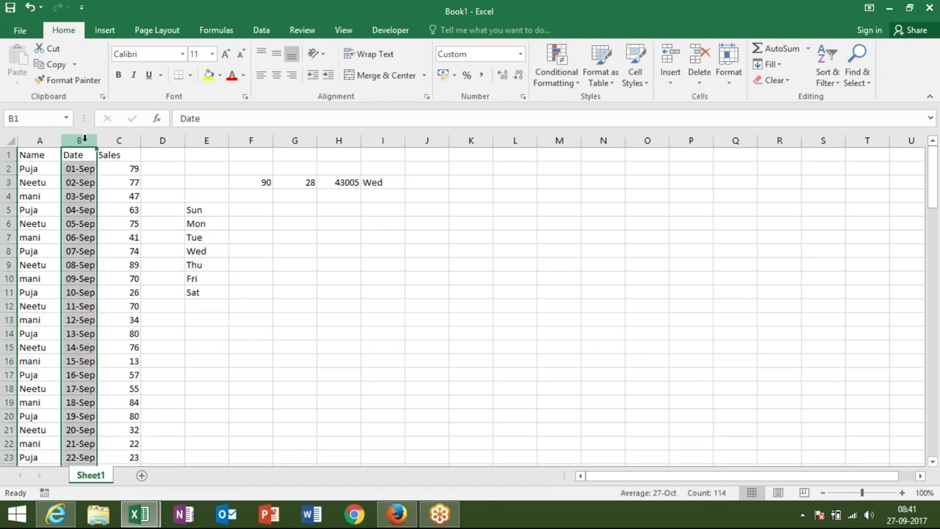
key(ctrl+shift+plus)
click(83, 155)
text(Day)
key(Return)
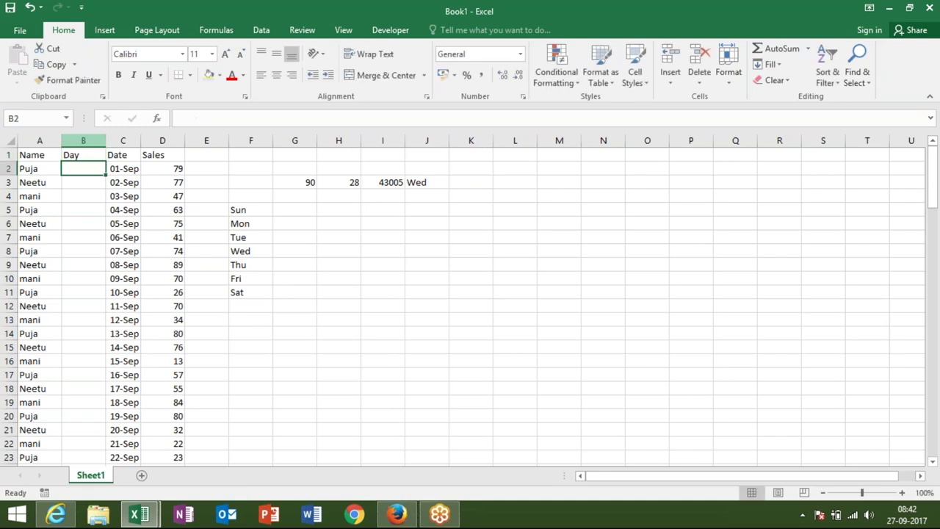
Enter =TEXT(C2,"DDD") in B2 to show Fri, then undo its fill-down
text(=te)
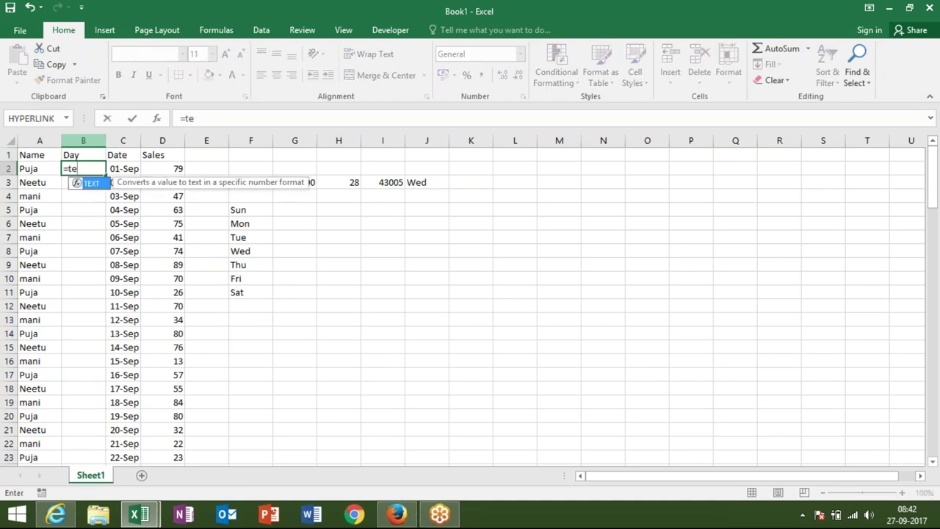
key(Tab)
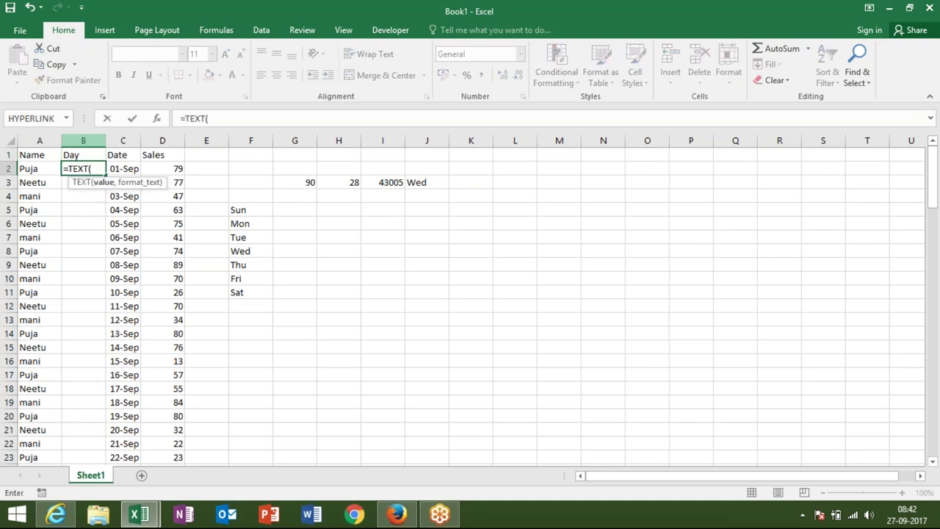
key(Right)
text(,"DDD")
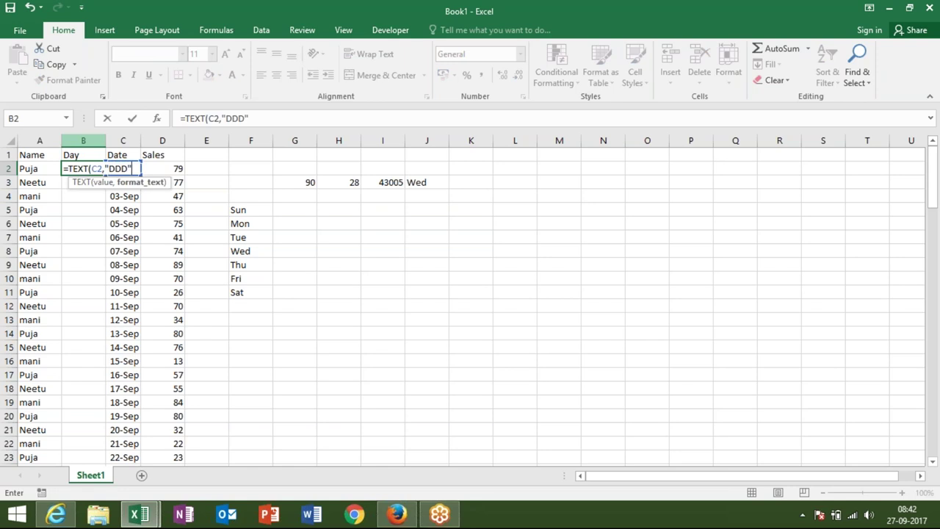
key(ctrl+Return)
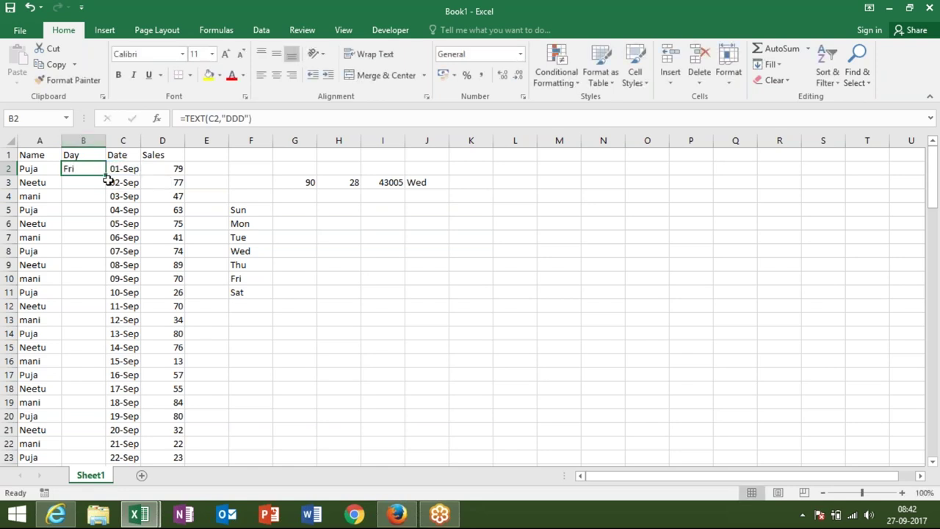
double_click(106, 176)
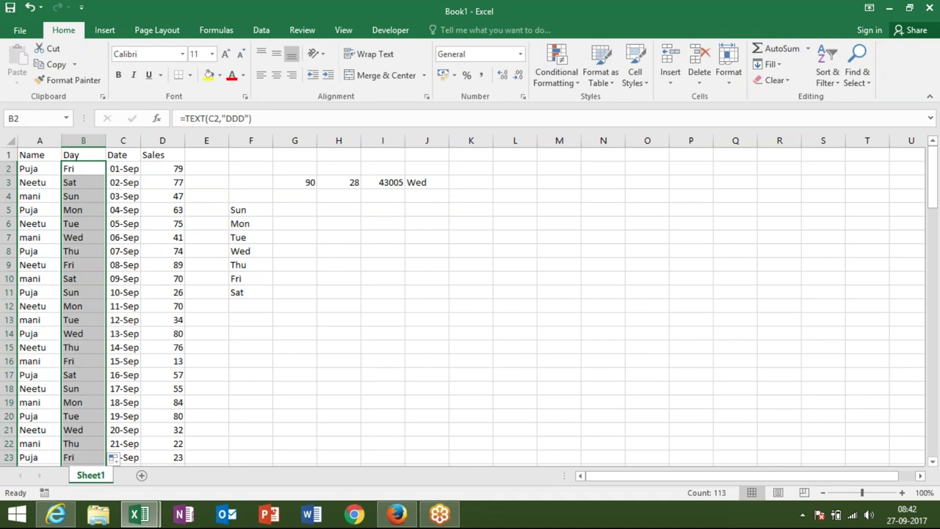
click(303, 211)
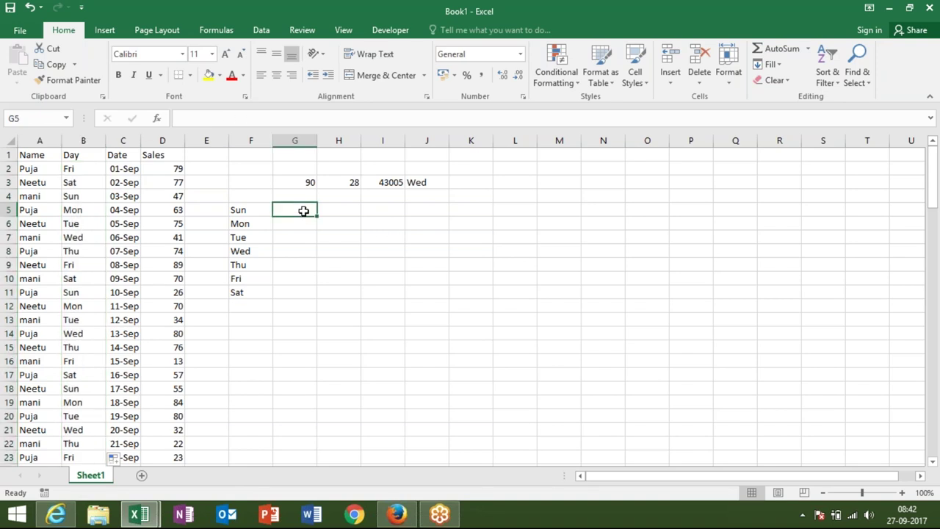
key(ctrl+z)
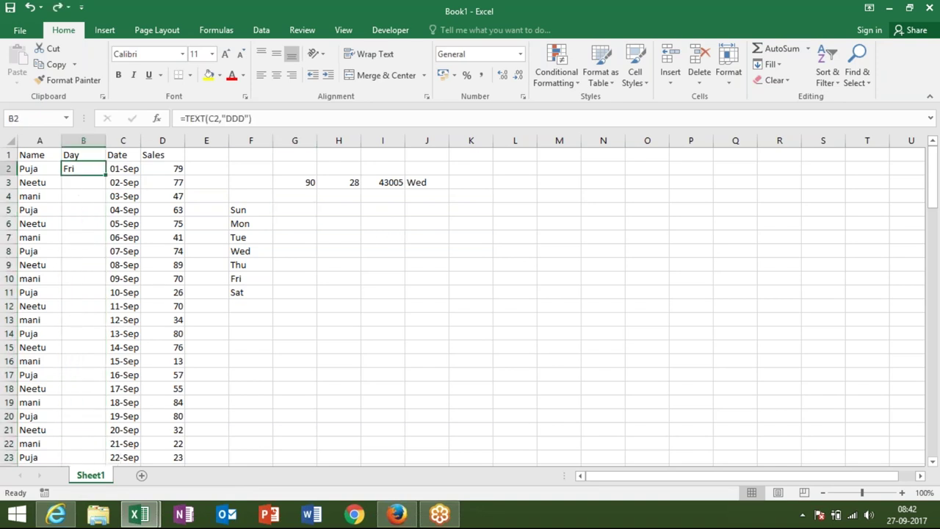
Remove the Day column and start a SUM(IF(TEXT( formula in F5
key(ctrl+z)
key(ctrl+z)
key(ctrl+z)
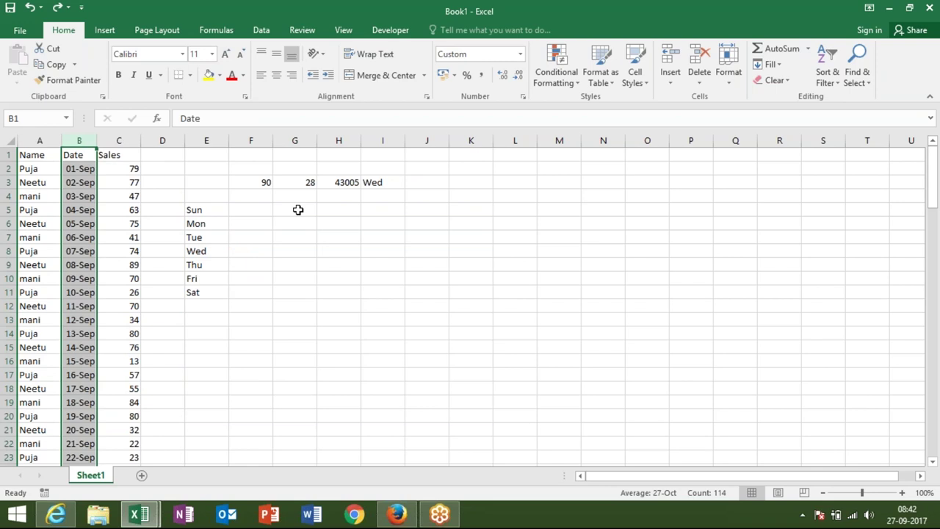
click(257, 210)
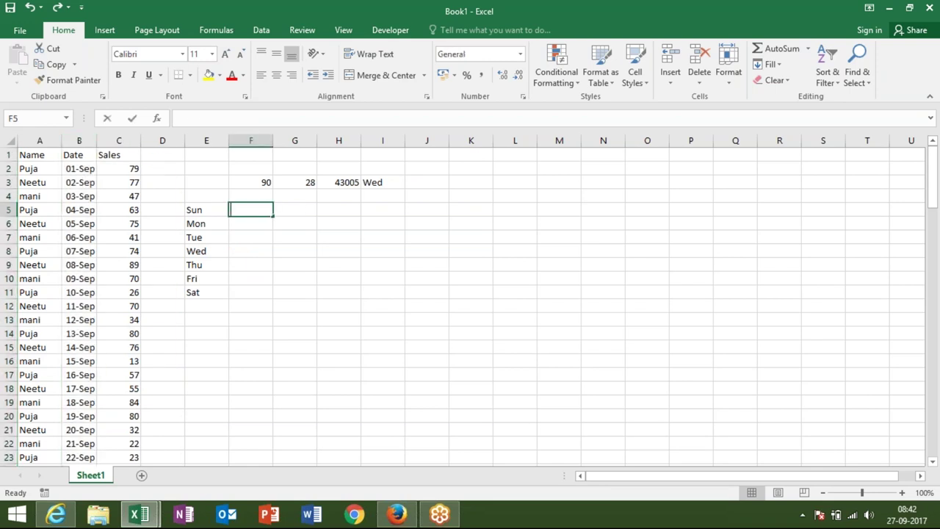
text(=sum)
key(Tab)
text(if)
key(Tab)
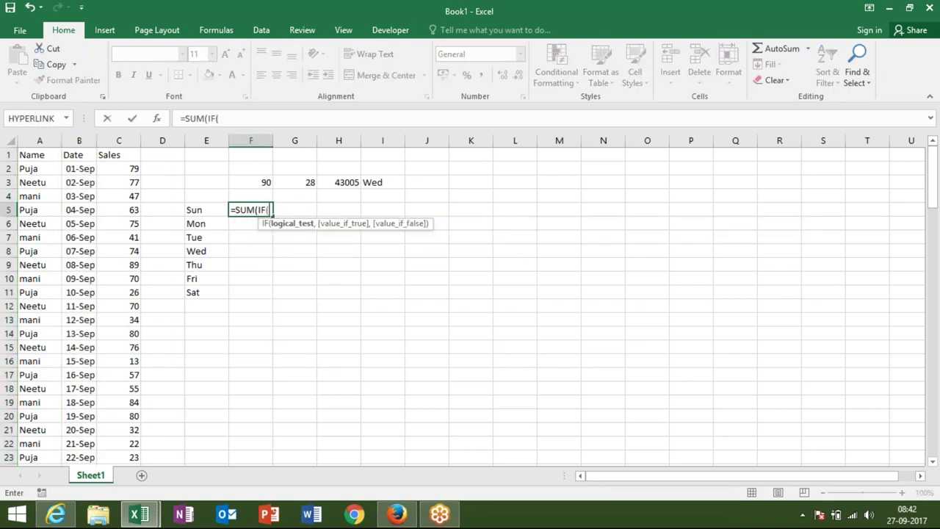
text(d)
key(BackSpace)
text(te)
key(Tab)
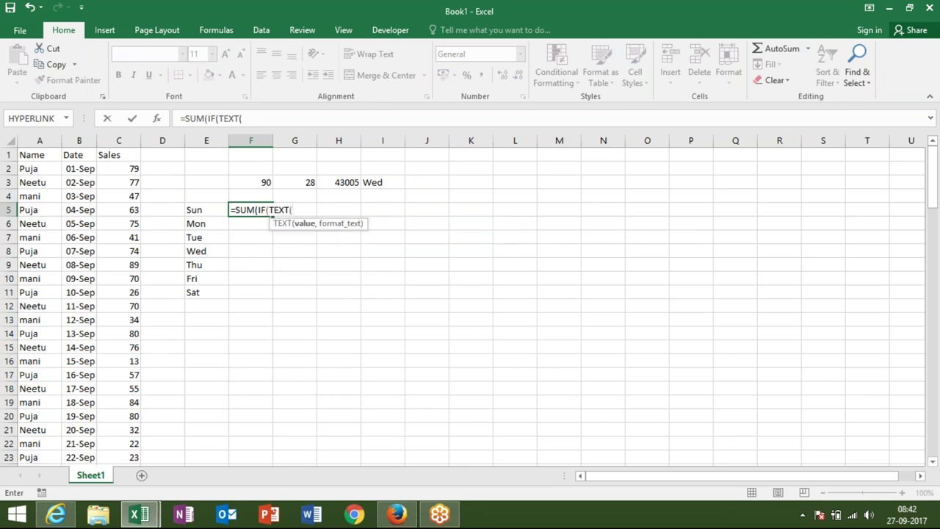
Complete it as TEXT(B2:B114,"DDD")=E5 summing C2:C114, and enter it
click(83, 170)
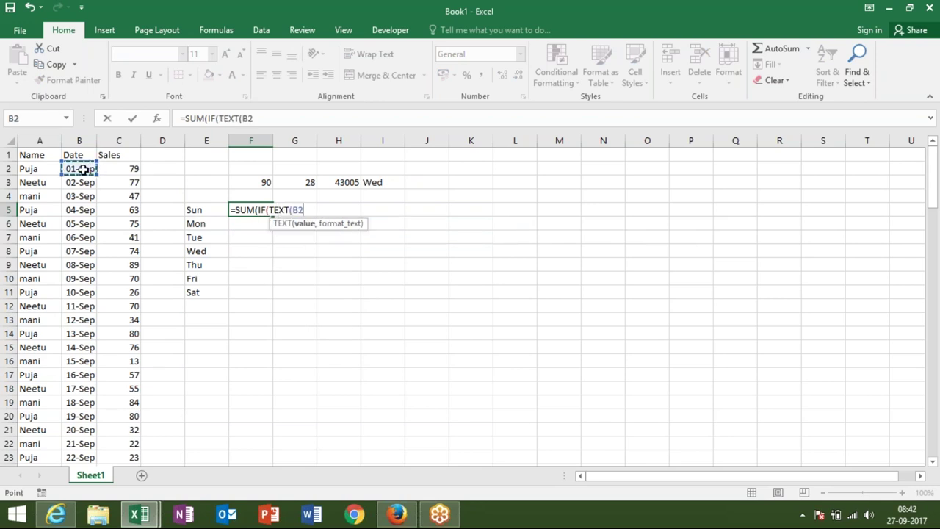
key(ctrl+shift+Down)
text(,"DDD"))
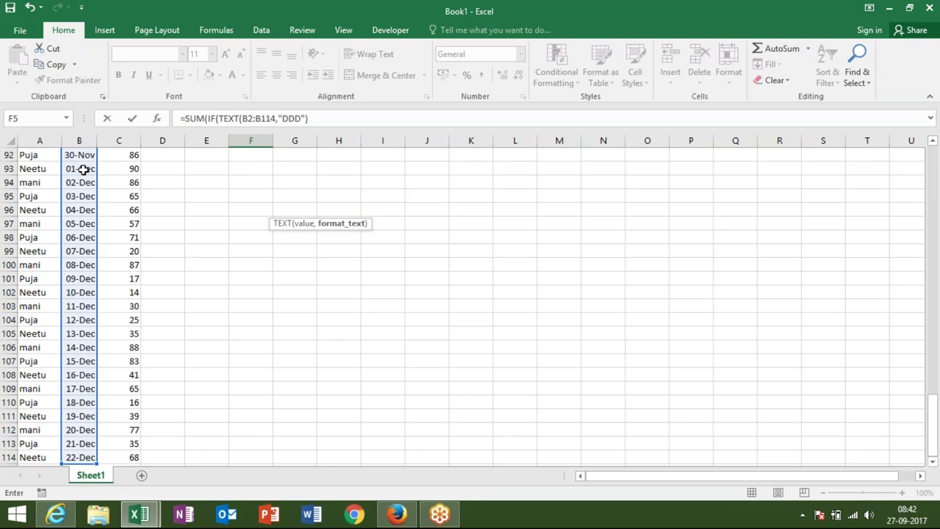
text(=)
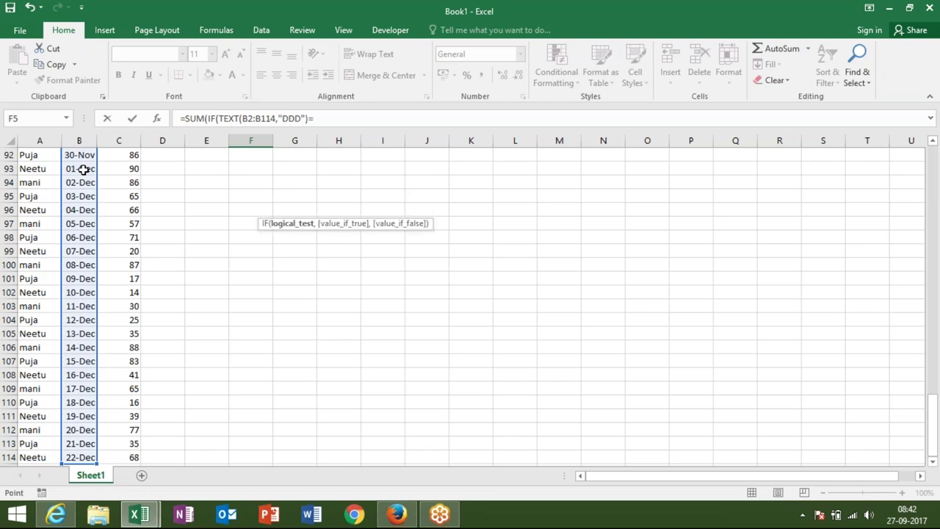
key(Left)
text(,)
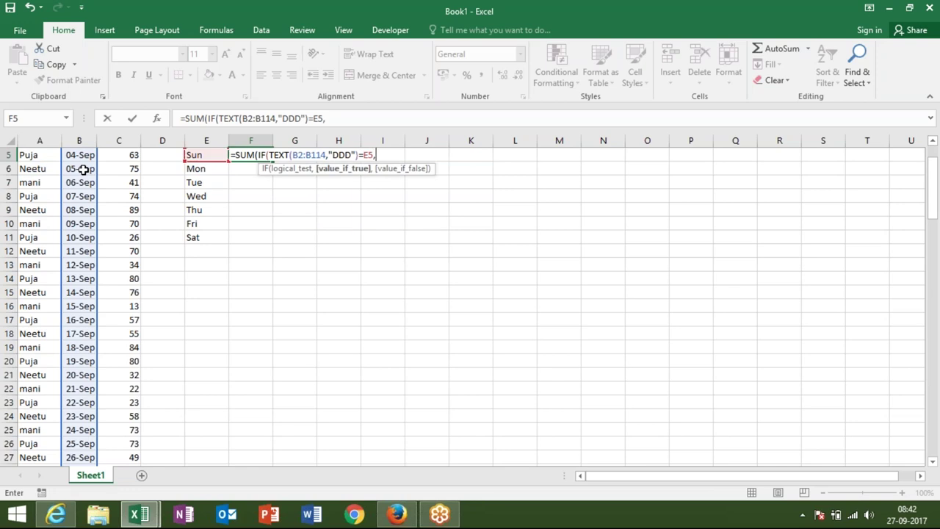
click(123, 170)
key(ctrl+Up)
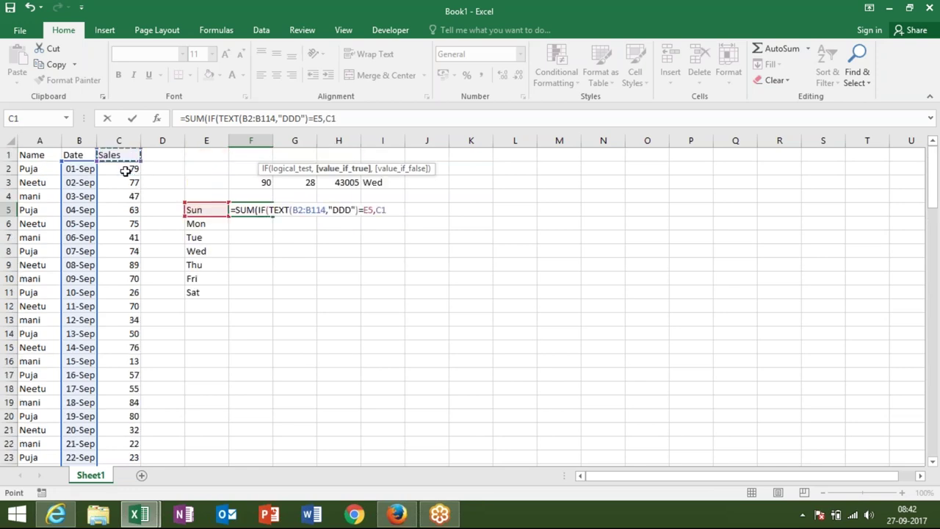
key(Down)
key(ctrl+shift+Down)
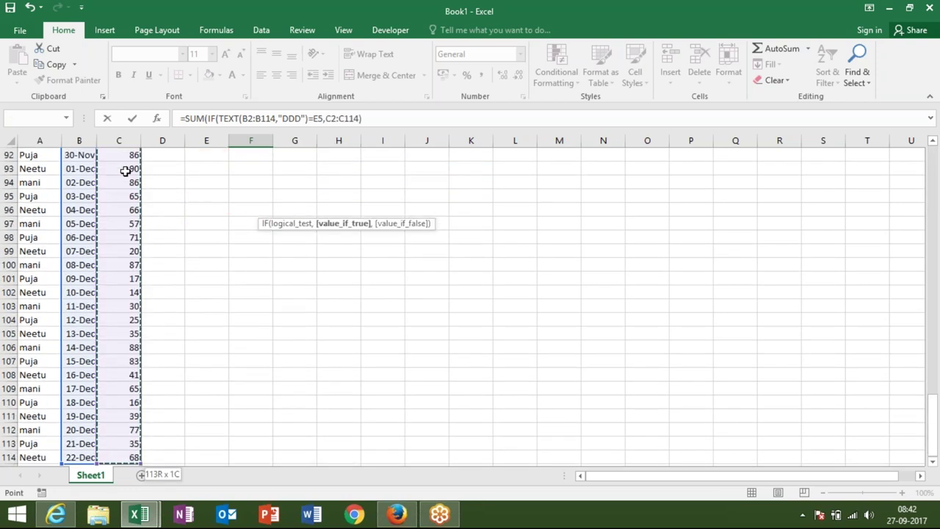
key(Return)
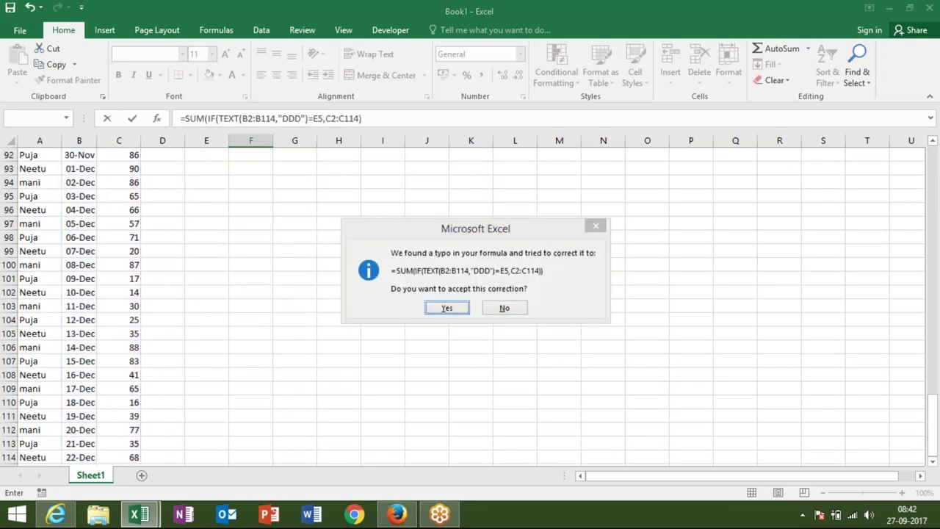
Accept the bracket correction, commit F5 as an array formula and fill it down the weekdays
key(Return)
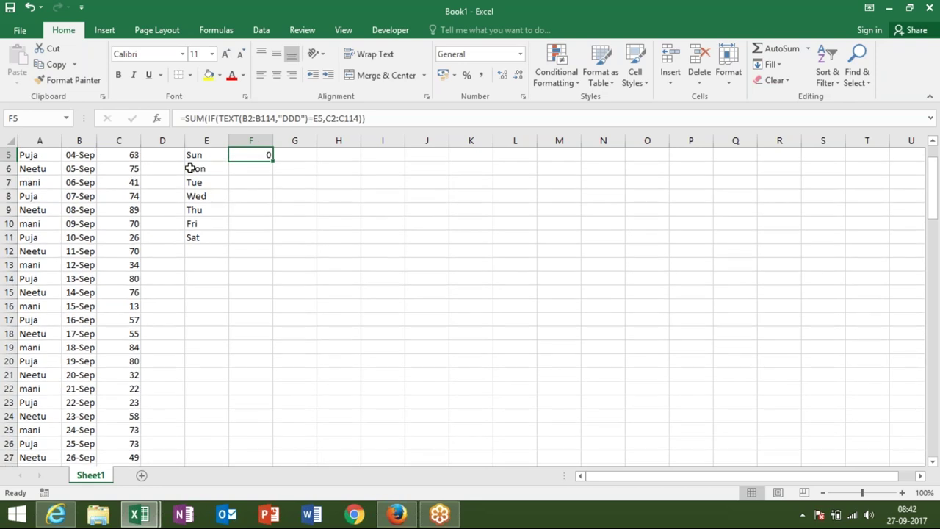
double_click(257, 155)
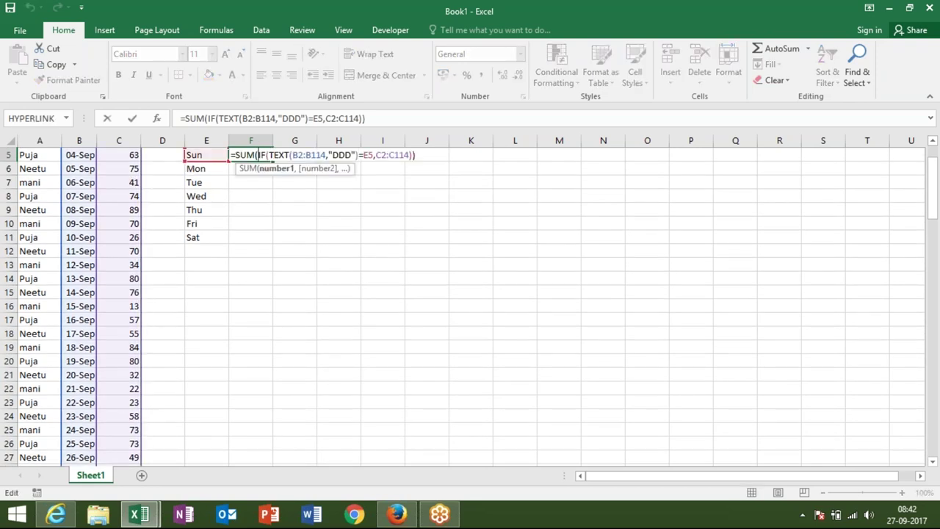
key(ctrl+shift+Return)
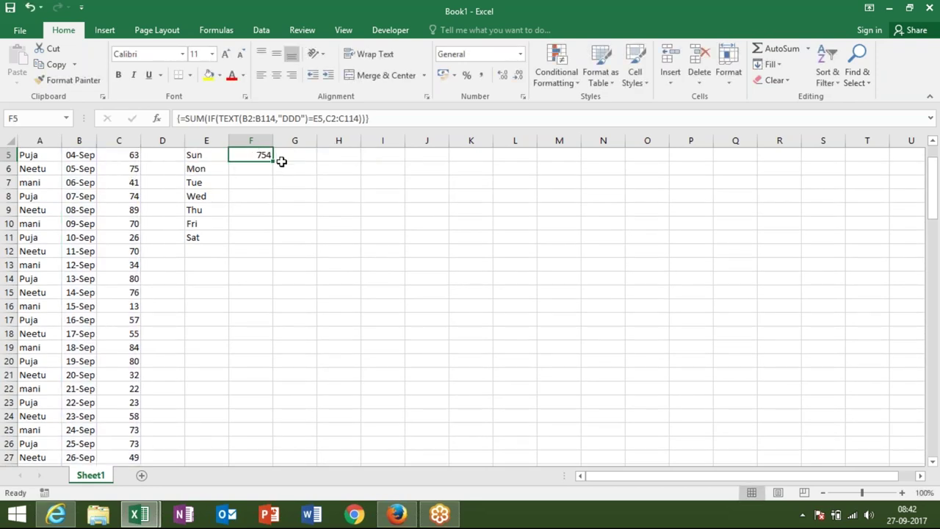
double_click(272, 160)
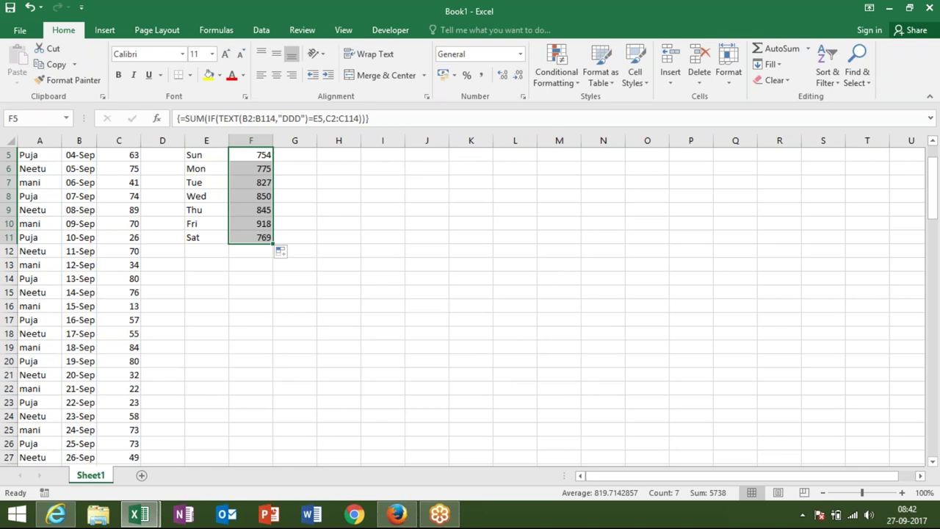
key(Up)
key(Down)
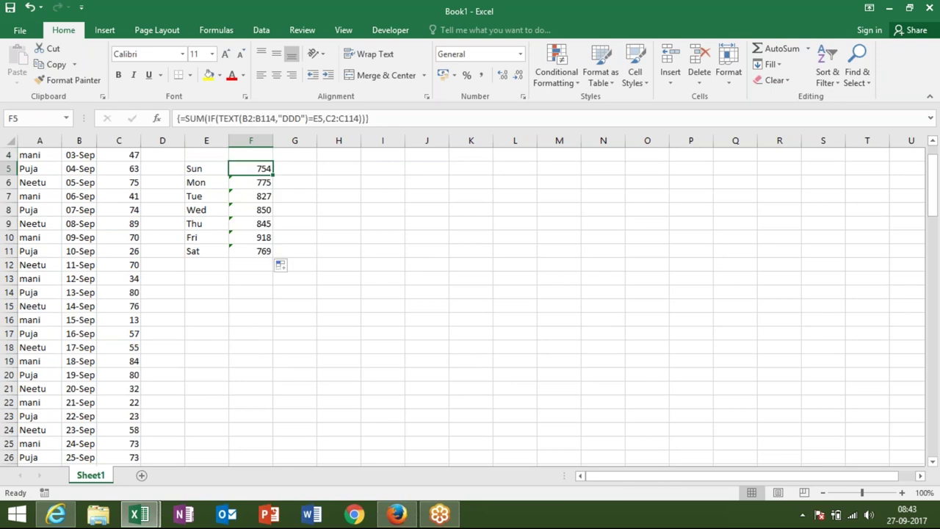
Make the B2:B114 and C2:C114 ranges in the F5 formula absolute with F4
click(247, 118)
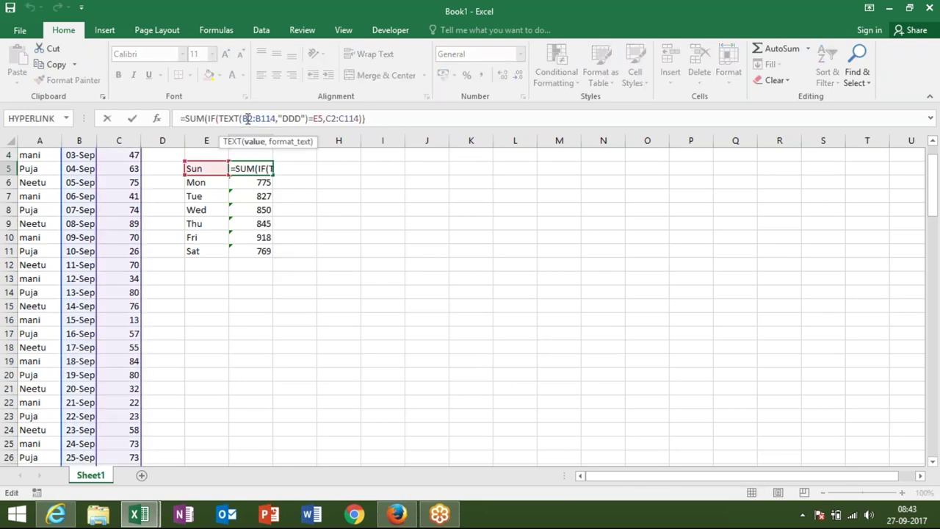
key(F4)
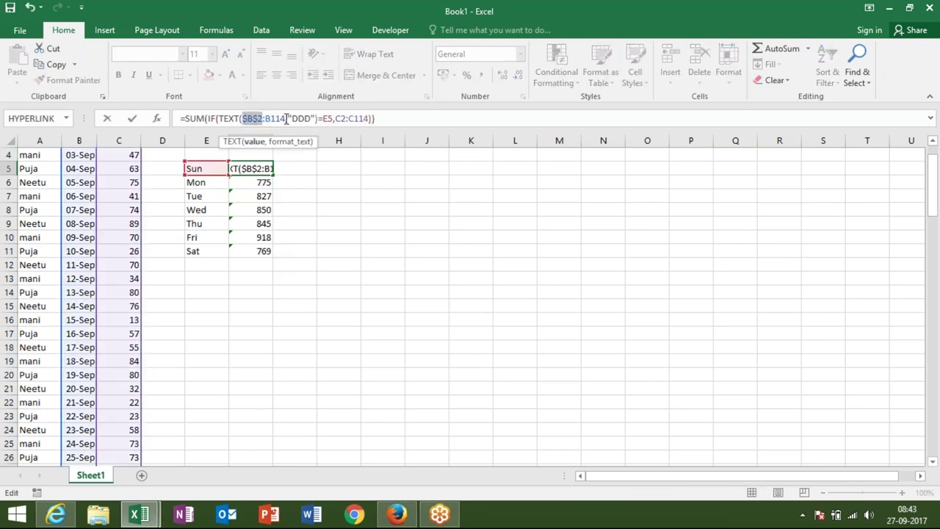
click(276, 118)
key(F4)
click(349, 118)
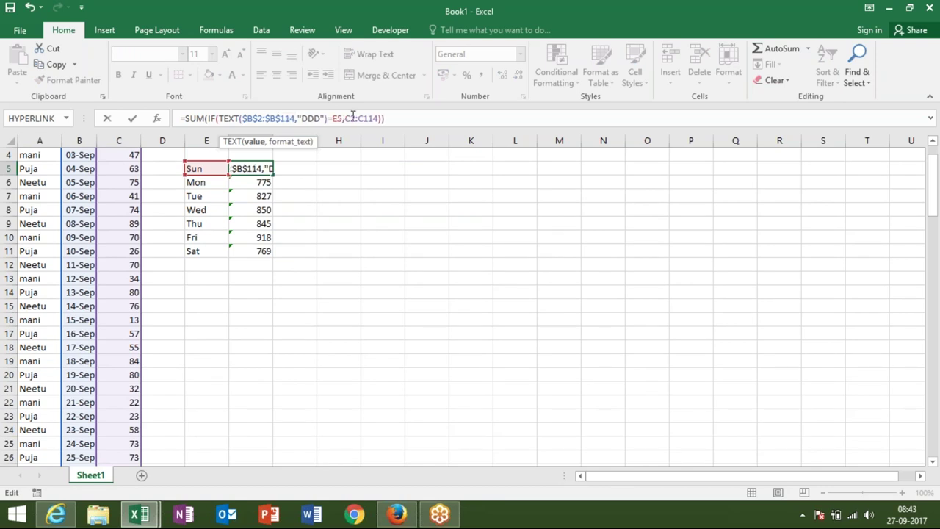
key(F4)
click(381, 118)
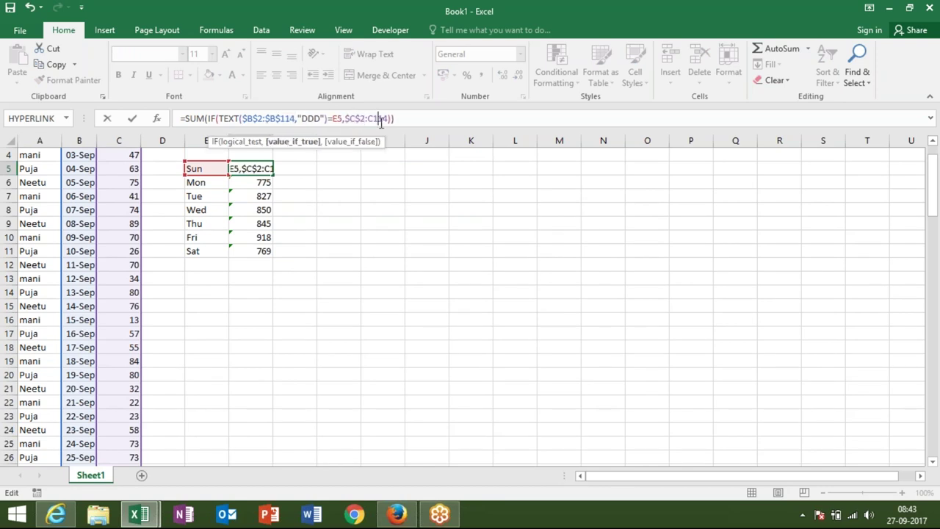
key(F4)
key(Return)
key(alt+F4)
key(Escape)
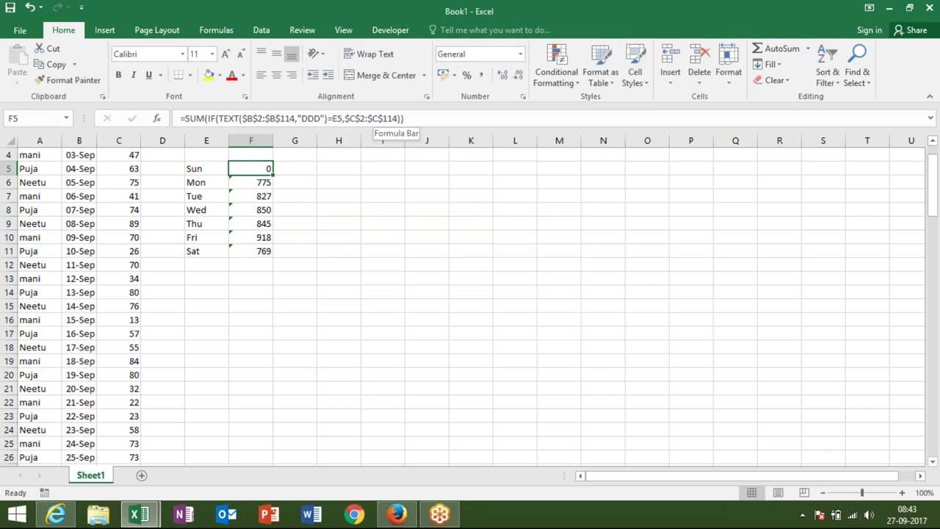
Re-enter F5 as an array formula and fill it down to F11
click(381, 118)
key(ctrl+shift+Return)
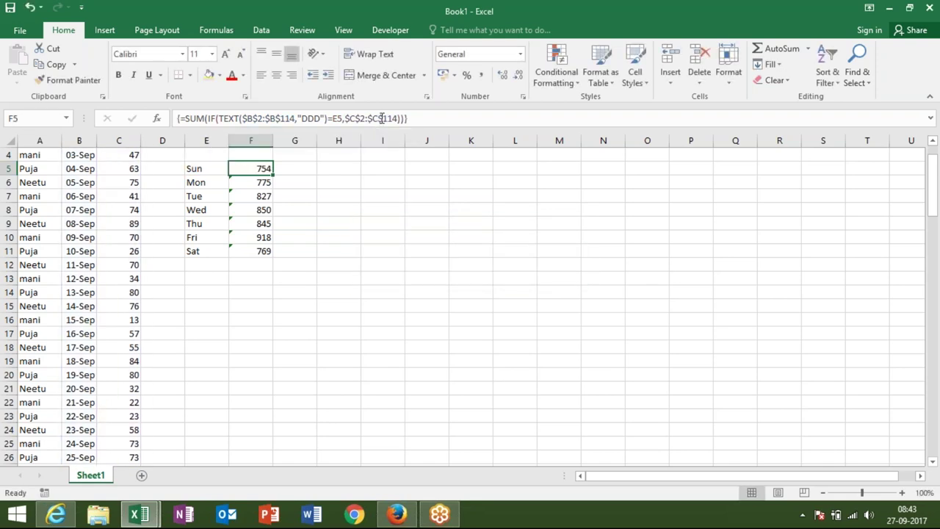
key(Left)
key(Up)
key(Up)
key(Down)
key(Down)
key(Right)
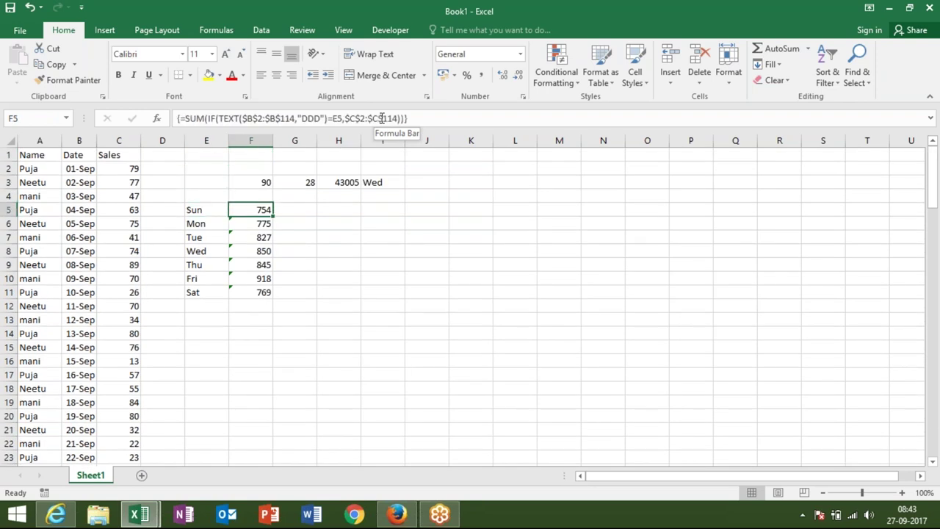
drag(271, 216, 271, 294)
click(262, 210)
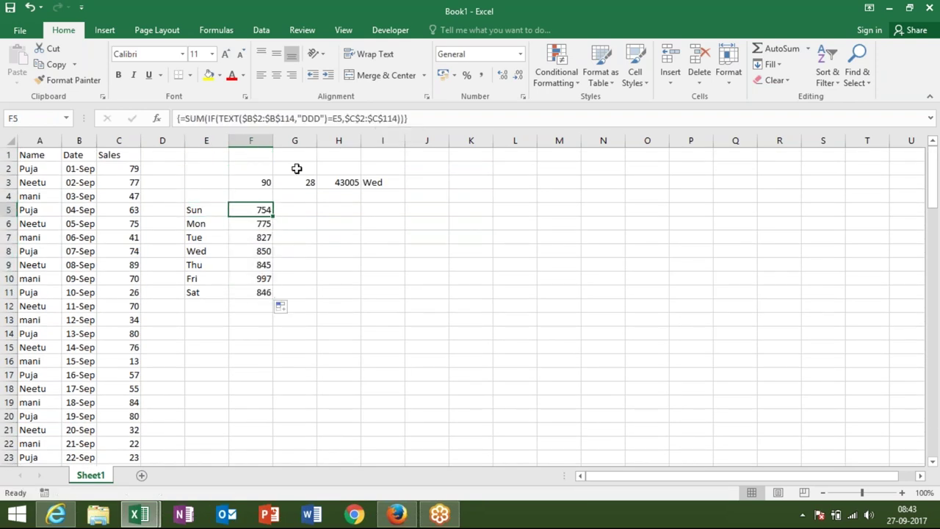
click(341, 118)
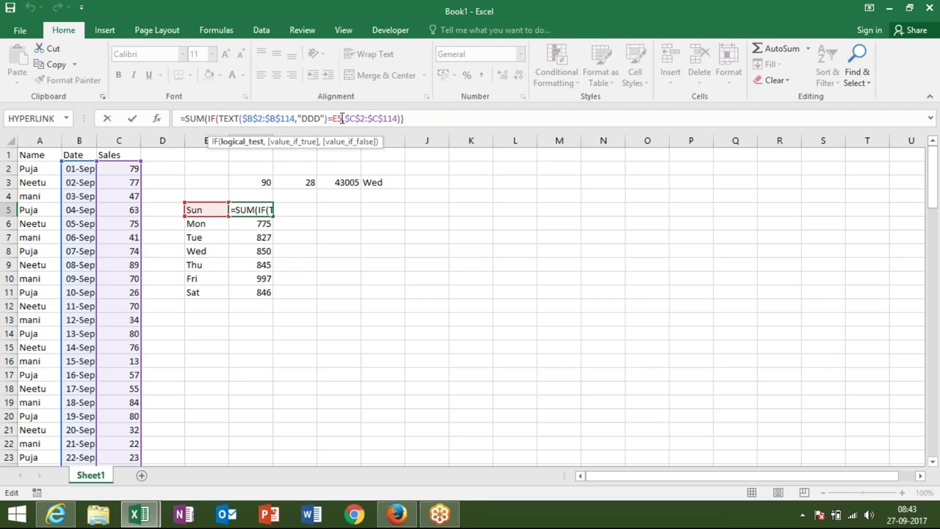
Commit F5 as an array formula and copy it into H5
key(ctrl+shift+Return)
key(ctrl+c)
click(340, 208)
key(ctrl+v)
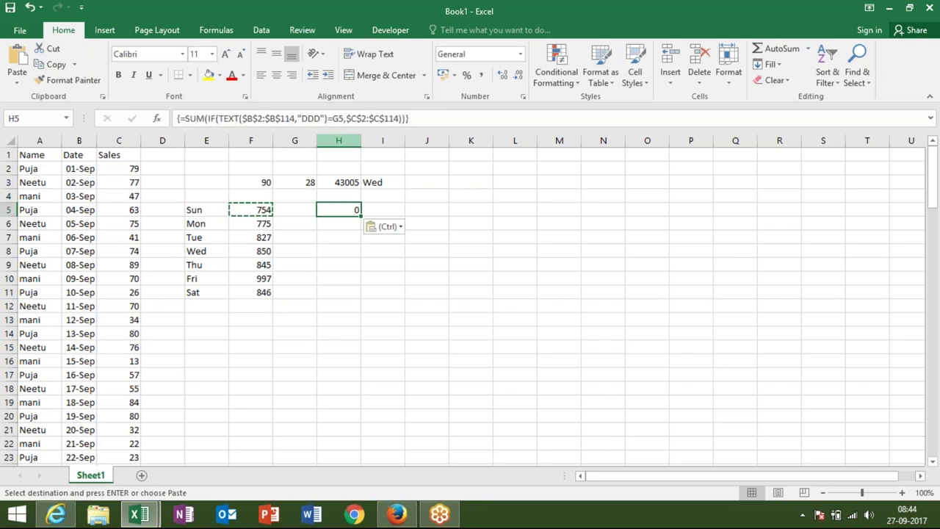
In H5, replace the G5 criterion with an array constant starting with "Sun"
click(340, 120)
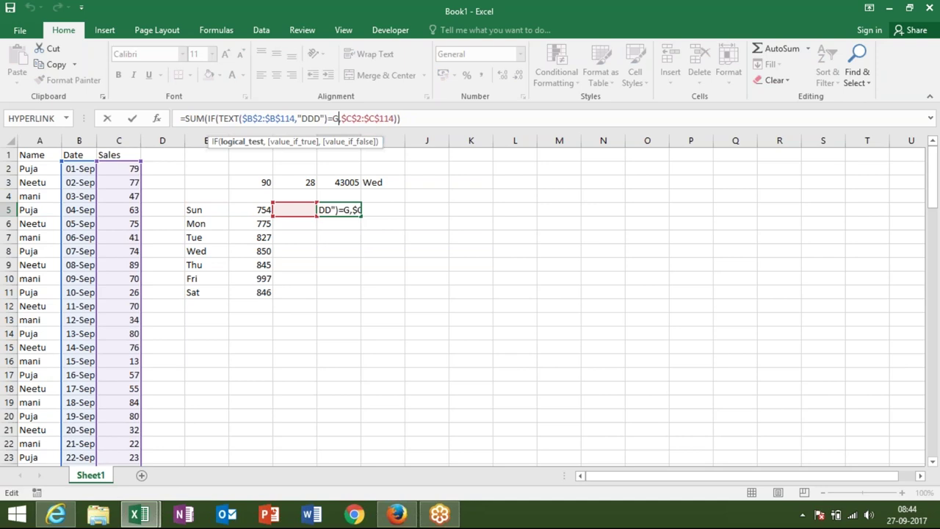
key(BackSpace)
key(BackSpace)
text({Sat)
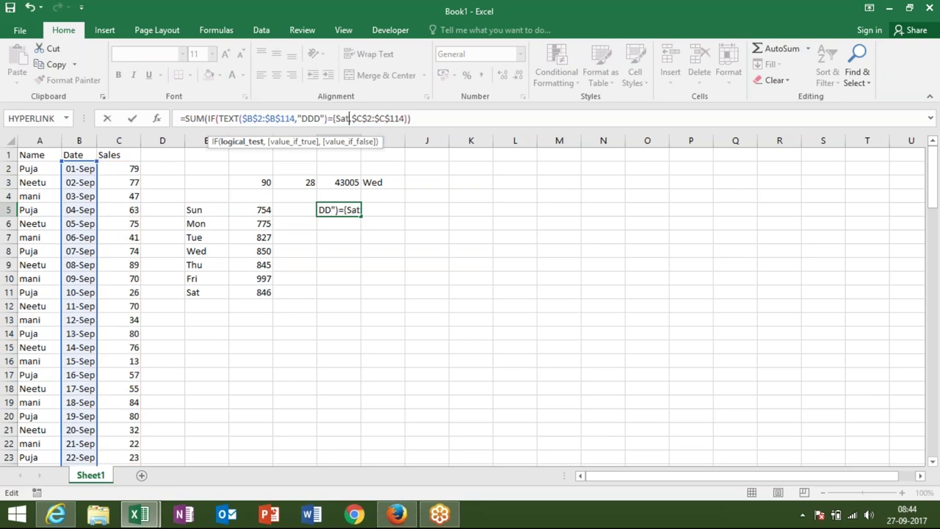
key(BackSpace)
key(BackSpace)
text("Sa)
key(BackSpace)
text(un";)
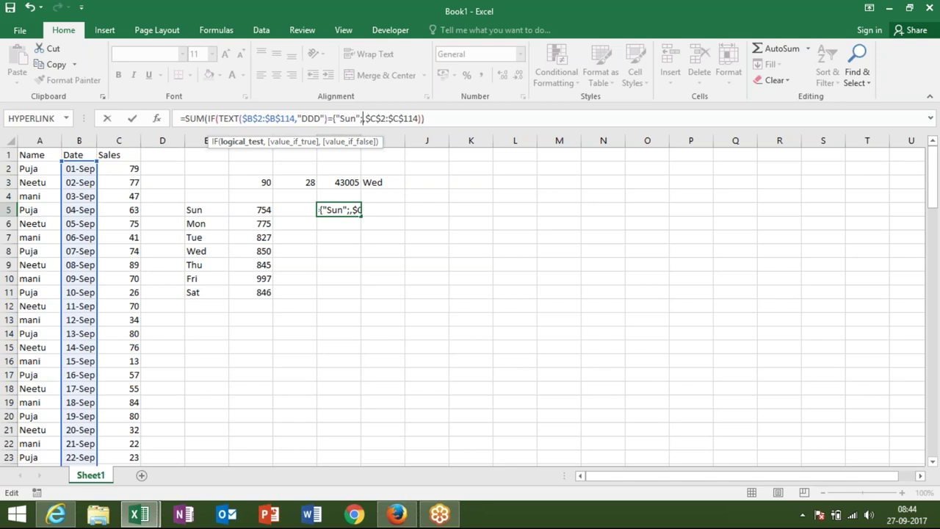
Complete the day list as {"Sun";"Mon";"Tue"} and commit the H5 formula
text("MO)
key(BackSpace)
text(on";)
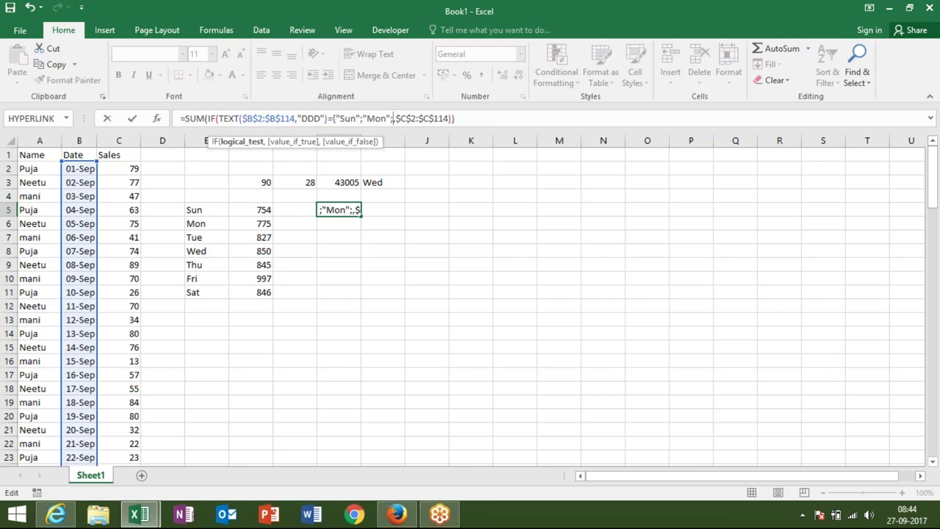
text(,)
key(BackSpace)
text(T)
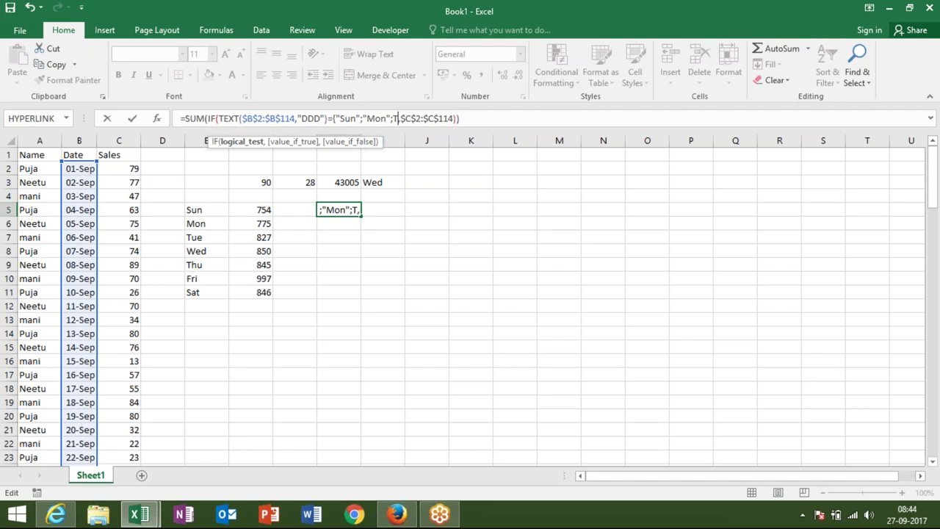
key(BackSpace)
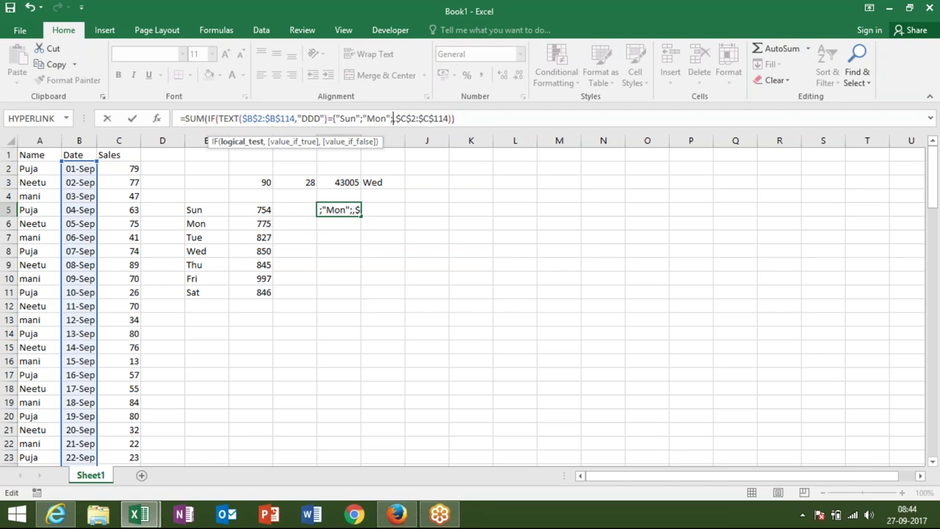
text(")
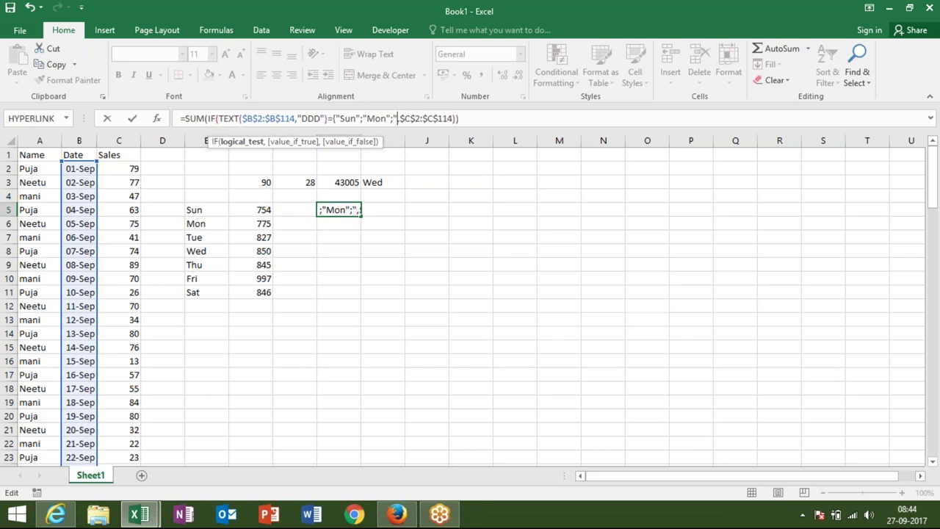
text(u)
key(BackSpace)
text(Tue"})
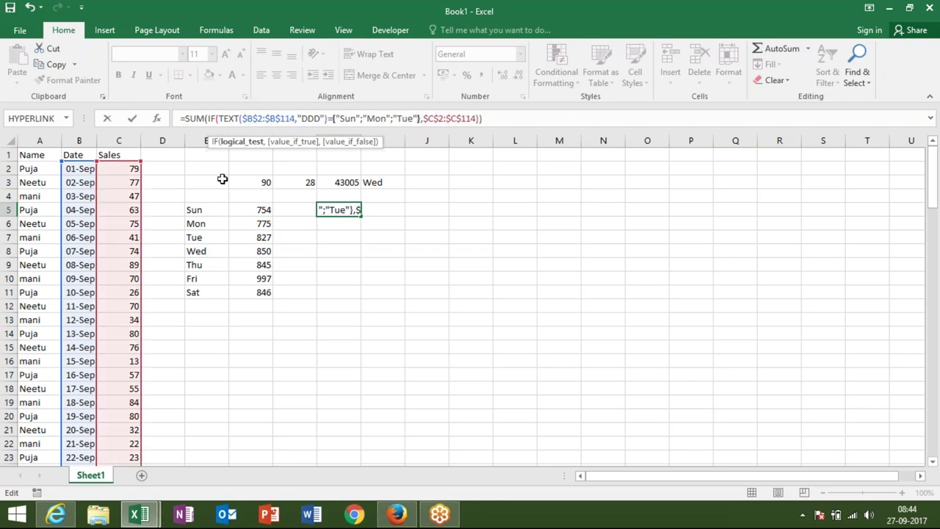
key(ctrl+Return)
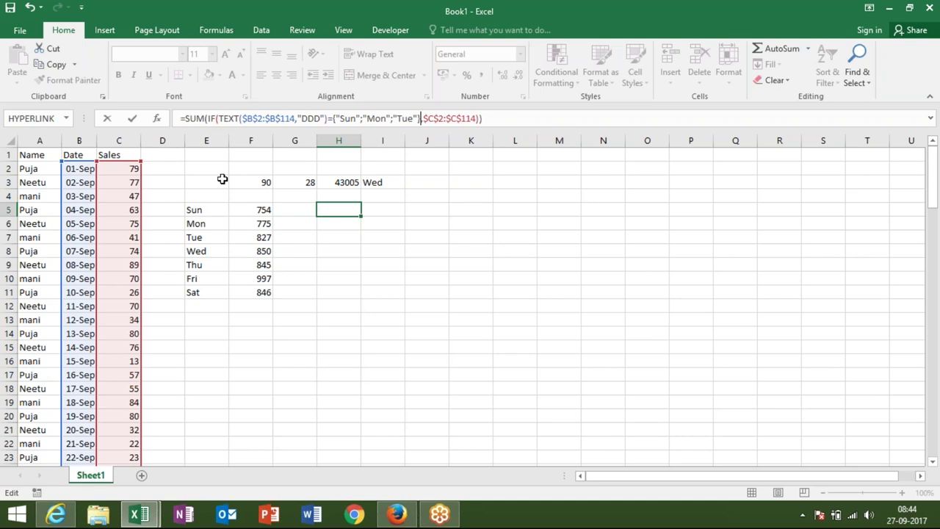
key(shift+Down)
key(shift+Down)
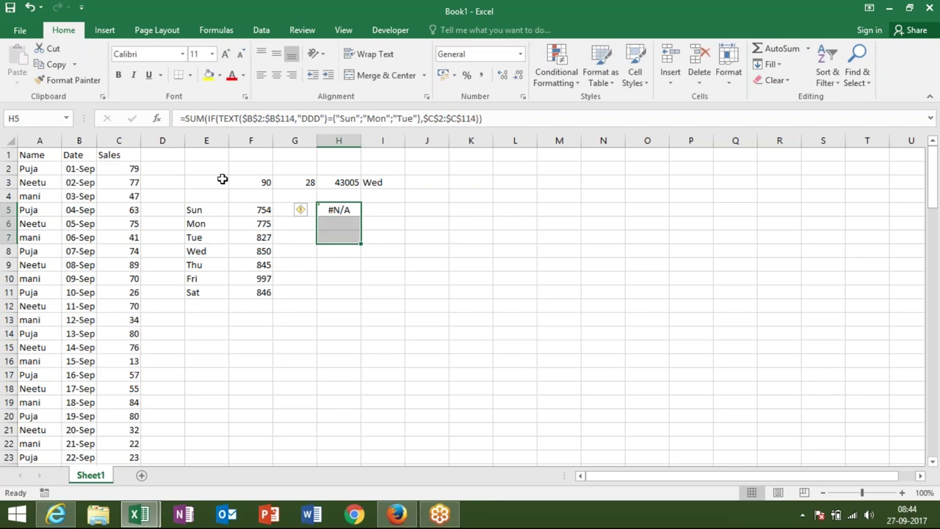
key(F2)
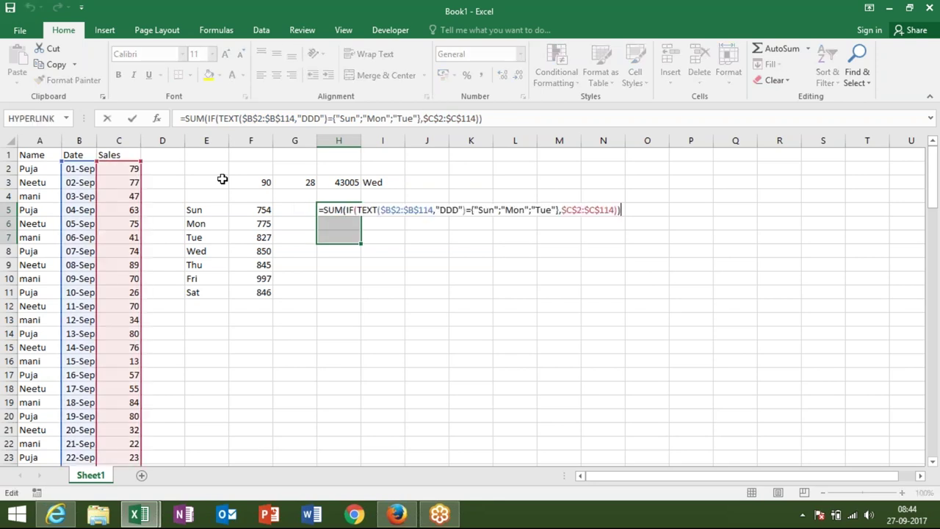
key(ctrl+shift+Return)
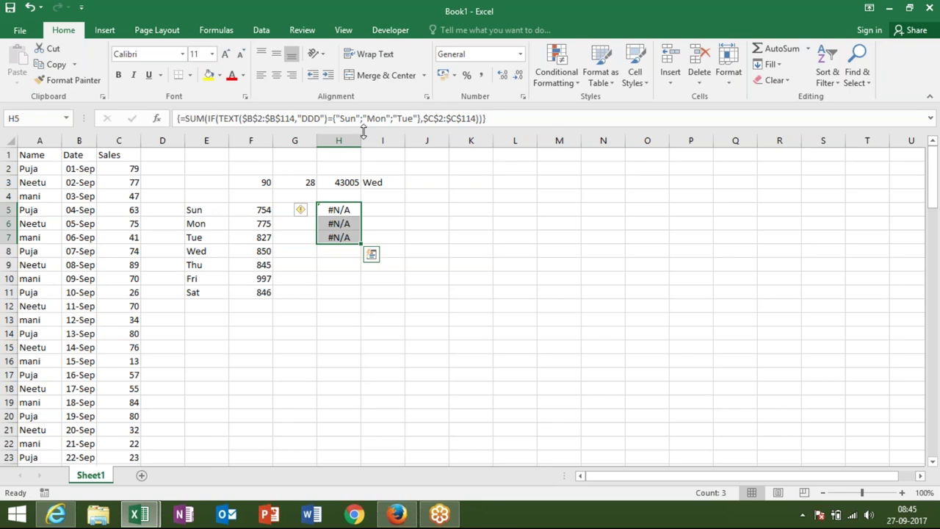
click(348, 213)
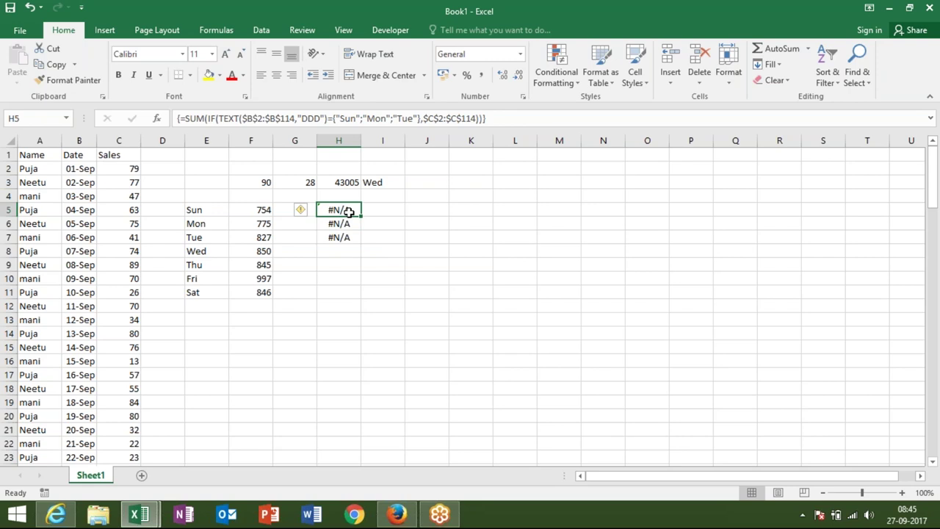
key(shift+Right)
key(shift+Right)
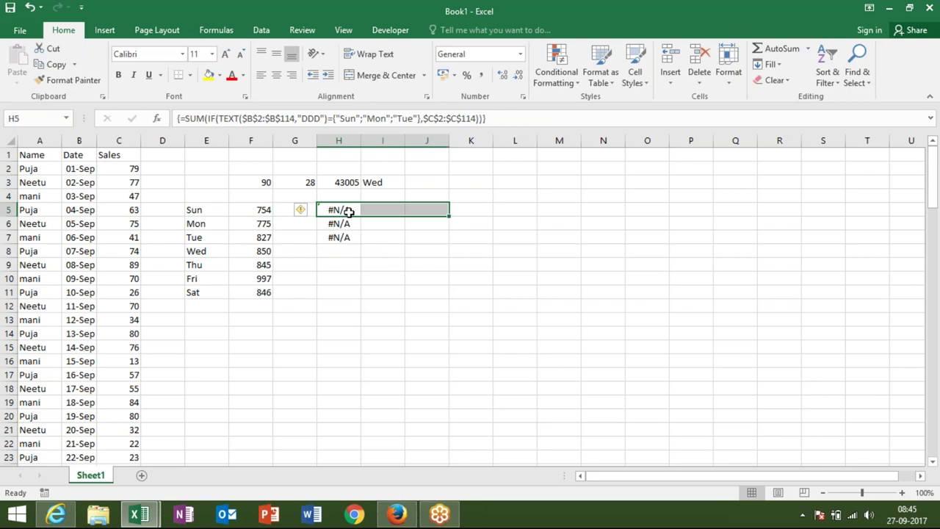
key(F2)
key(ctrl+shift+Return)
key(Return)
key(Escape)
key(shift+Up)
key(shift+Up)
key(shift+Right)
key(shift+Right)
key(F2)
key(ctrl+shift+Return)
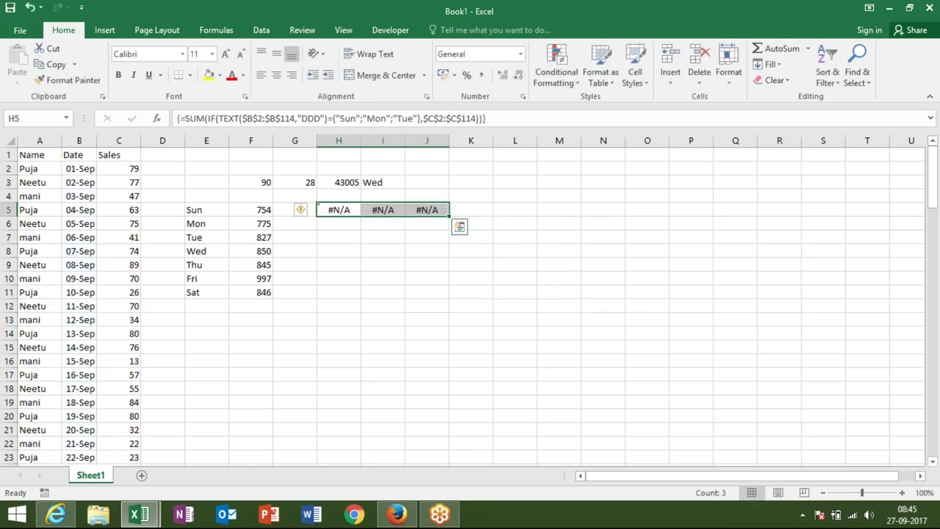
key(ctrl+z)
key(Left)
key(Right)
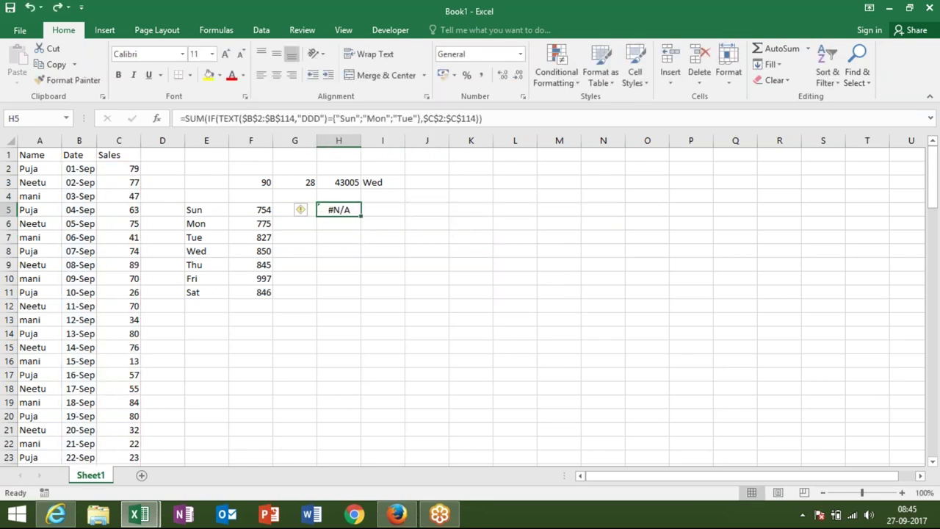
Change H5's day list to comma-separated {"Sun","Mon","Tue"} and commit it
click(363, 119)
key(BackSpace)
text(,)
click(392, 118)
key(BackSpace)
text(,)
click(393, 119)
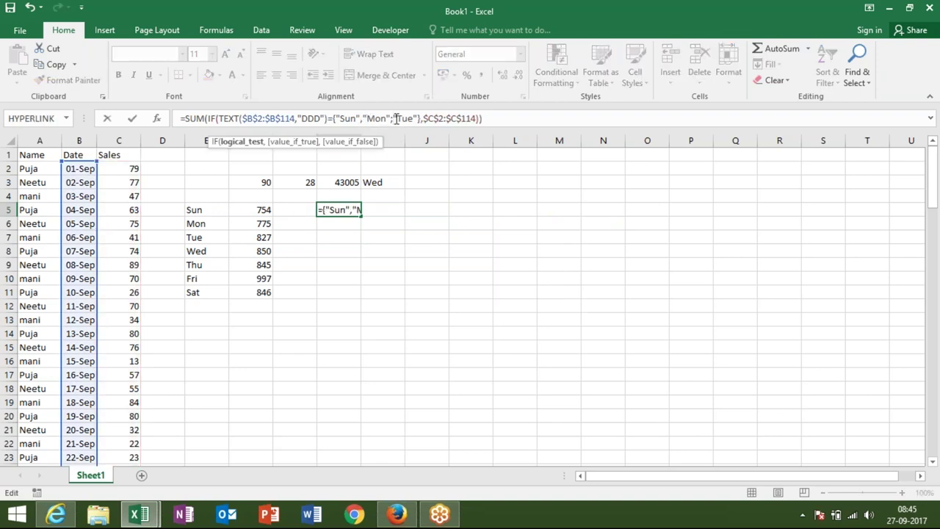
key(BackSpace)
text(,)
key(ctrl+Return)
Try entering H5's formula as an array across H5:J5, then undo it
key(shift+Right)
key(shift+Right)
click(395, 118)
key(ctrl+shift+Return)
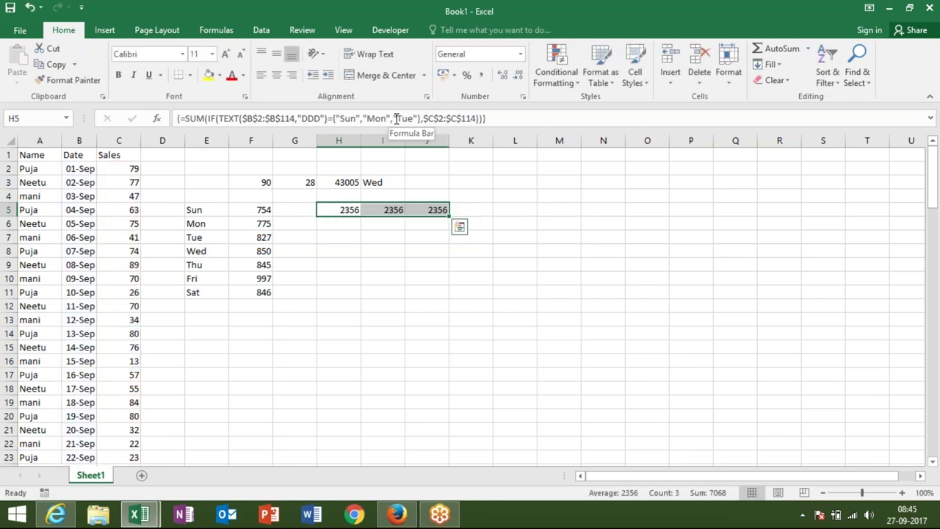
key(ctrl+z)
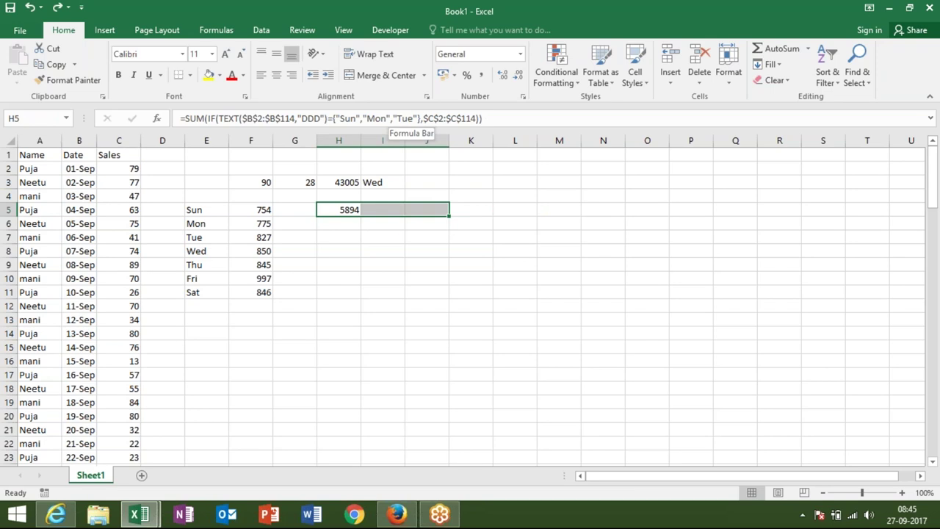
key(F2)
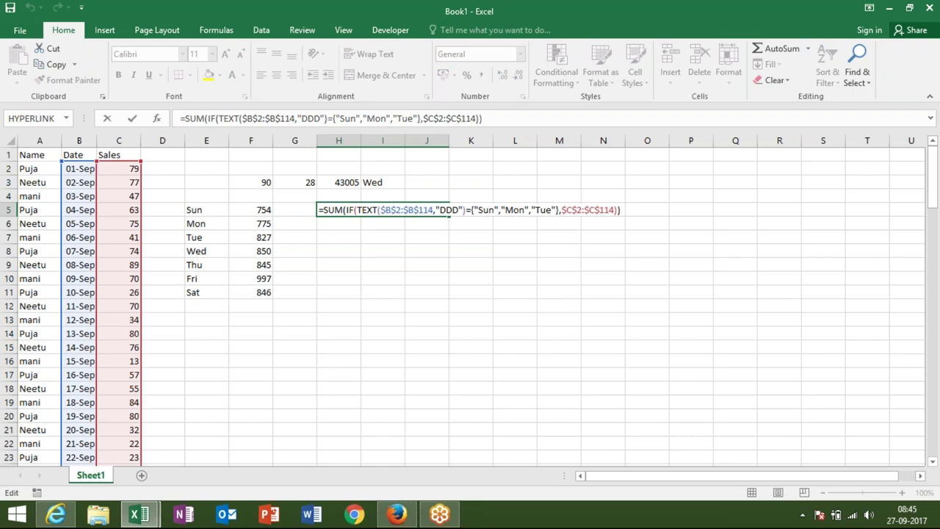
key(ctrl+shift+Return)
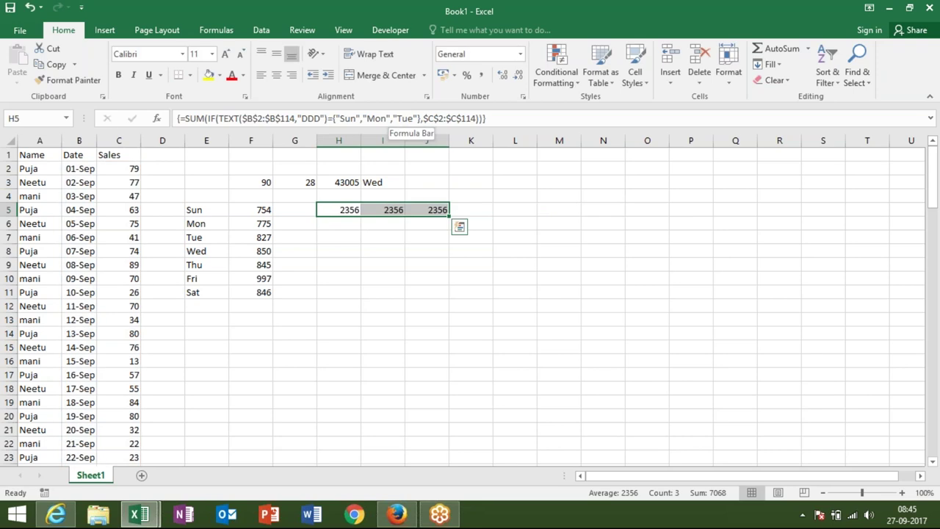
key(Left)
key(Right)
key(Right)
key(Right)
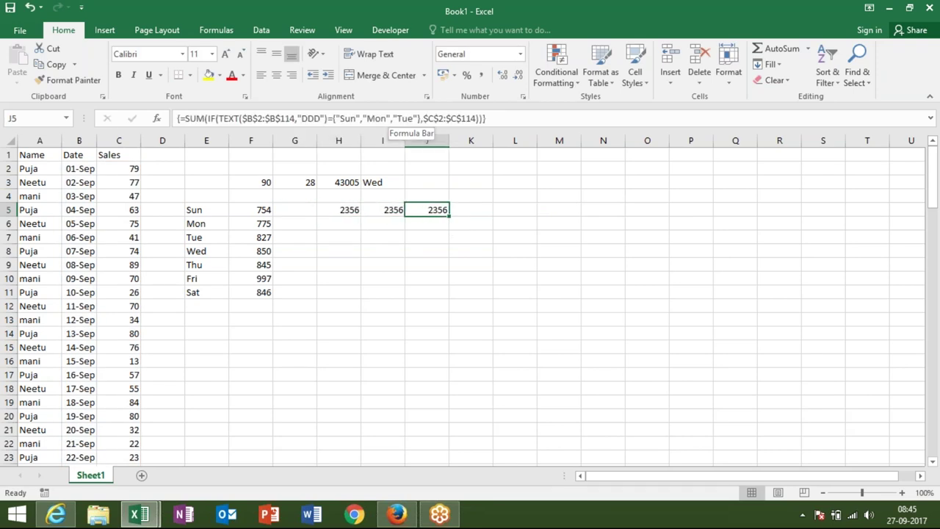
key(ctrl+z)
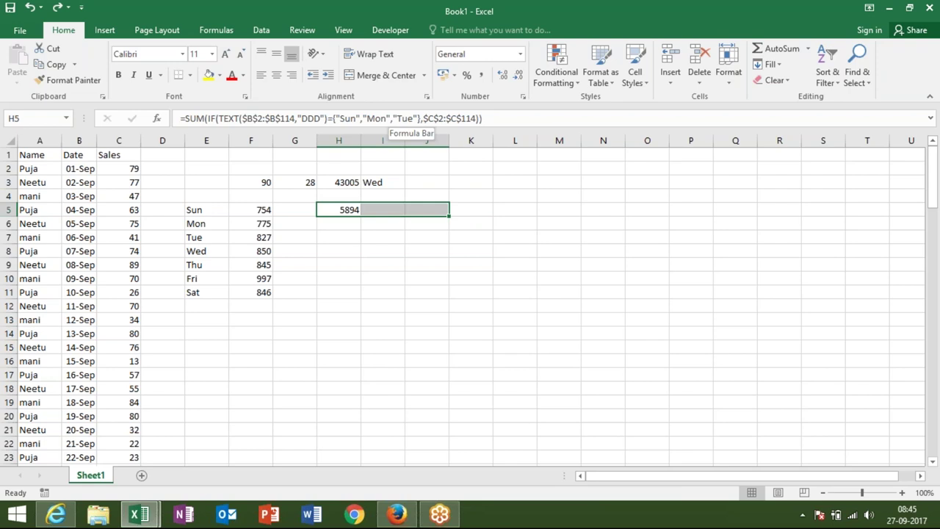
Select F5:F7 to compare the Sun–Tue totals against H5's result
key(Left)
key(Right)
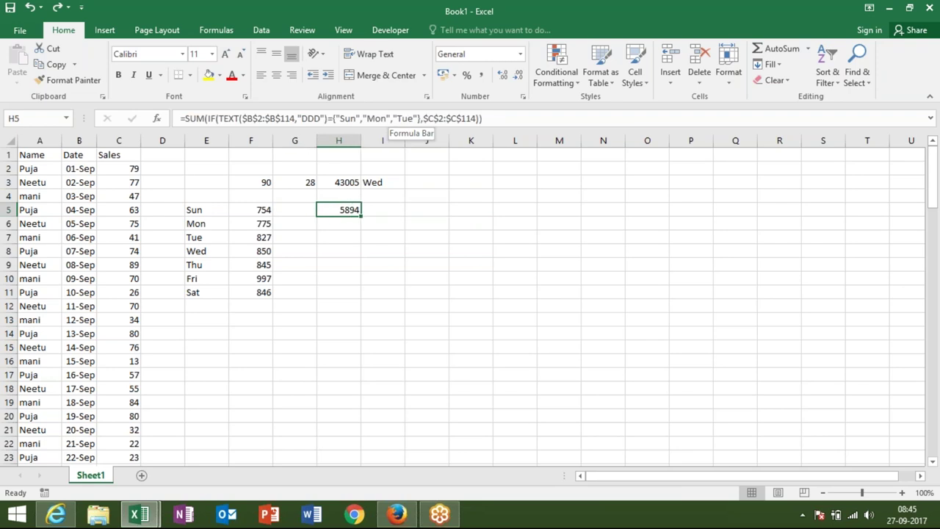
key(Left)
key(Left)
key(shift+Down)
key(shift+Down)
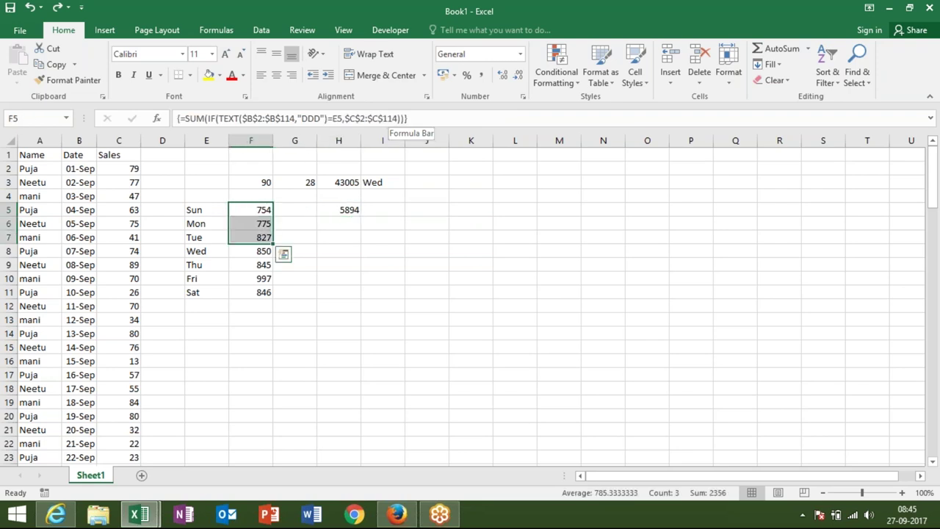
key(Right)
key(Right)
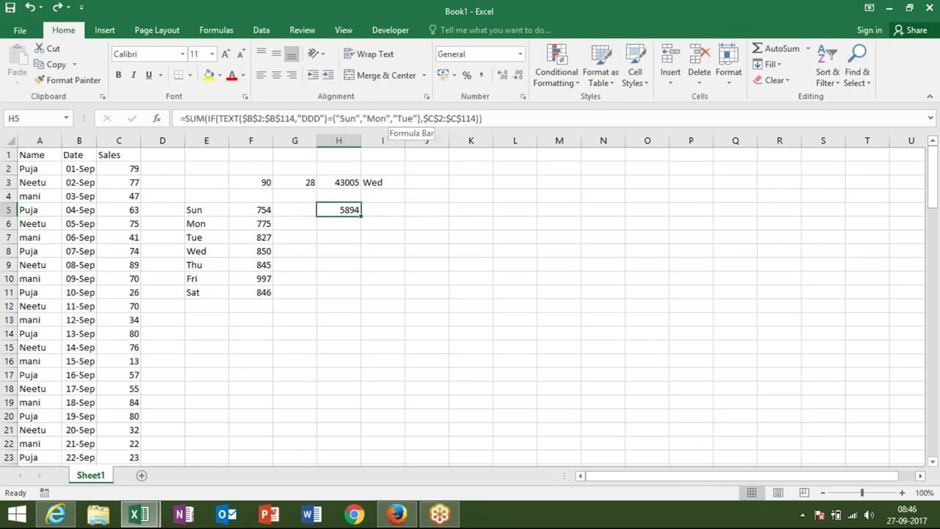
click(391, 119)
Commit H5 as an array formula so it shows 2356, then select E12
key(ctrl+shift+Return)
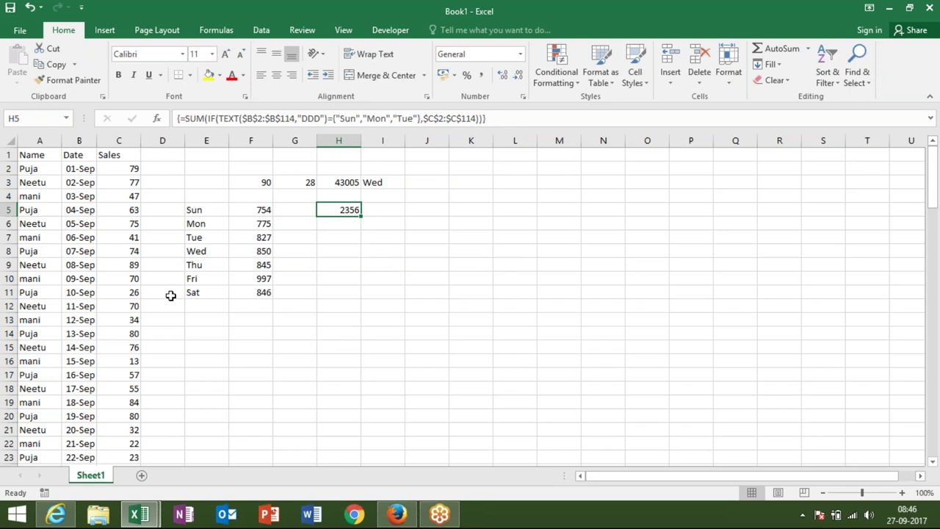
click(190, 309)
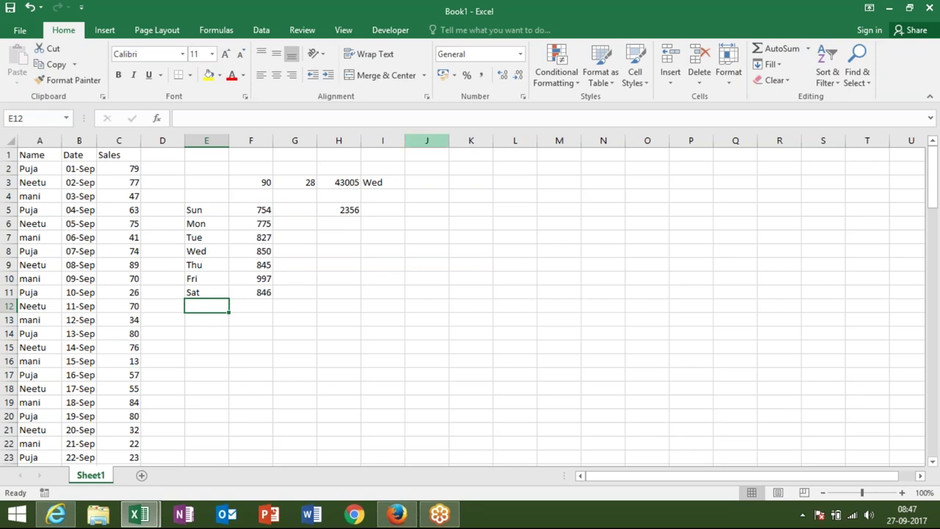
Inspect the formulas in I3, E6, the G3 MATCH and the F7 Tue total
click(368, 182)
click(229, 226)
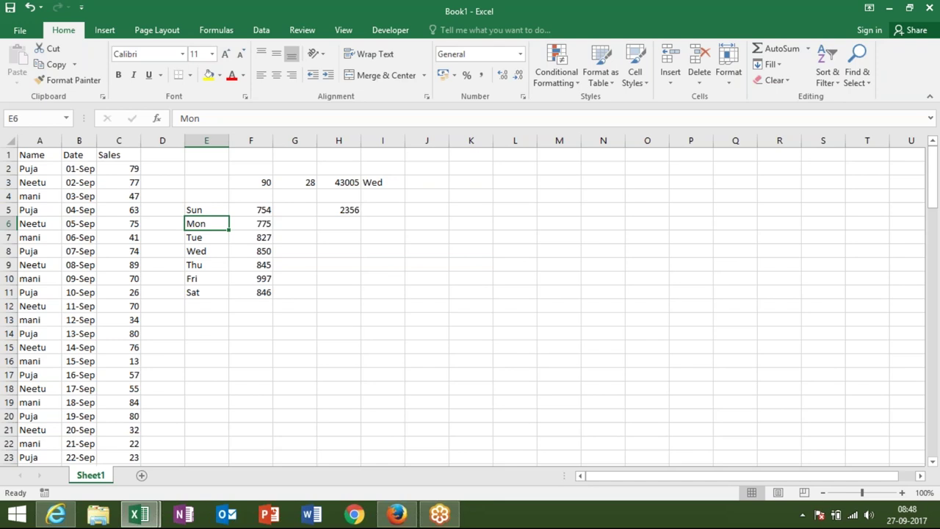
click(310, 181)
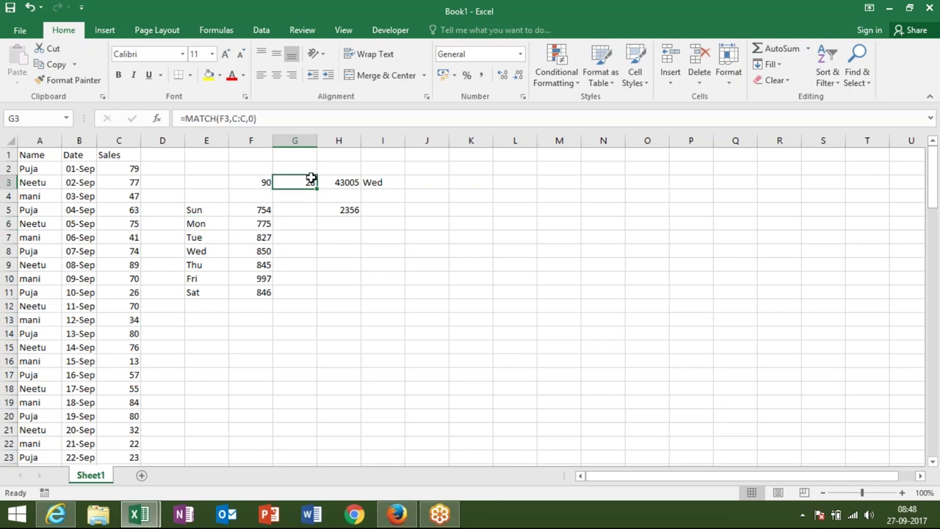
click(263, 236)
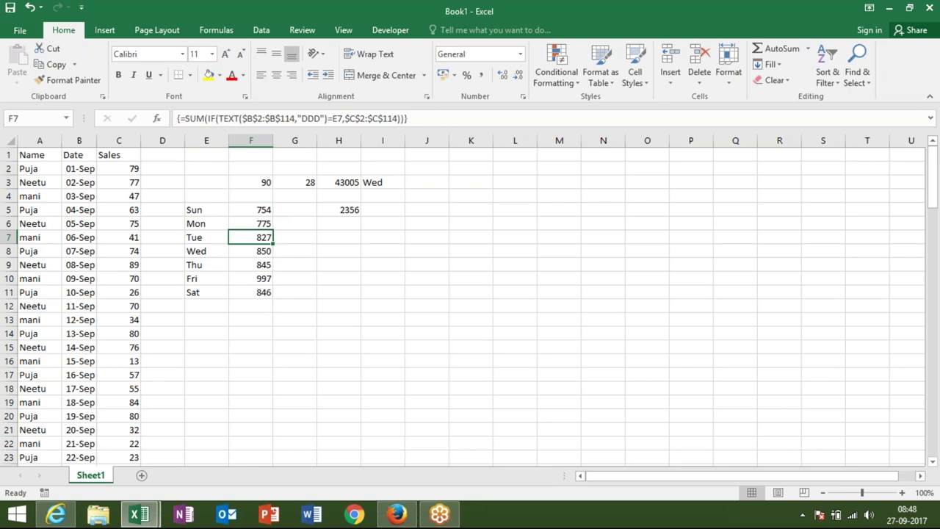